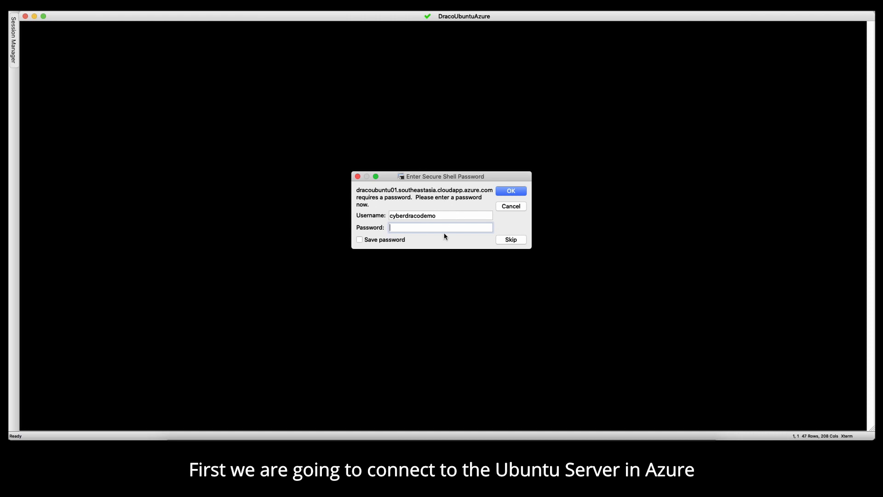
{"action": "type", "text": "••••••••"}
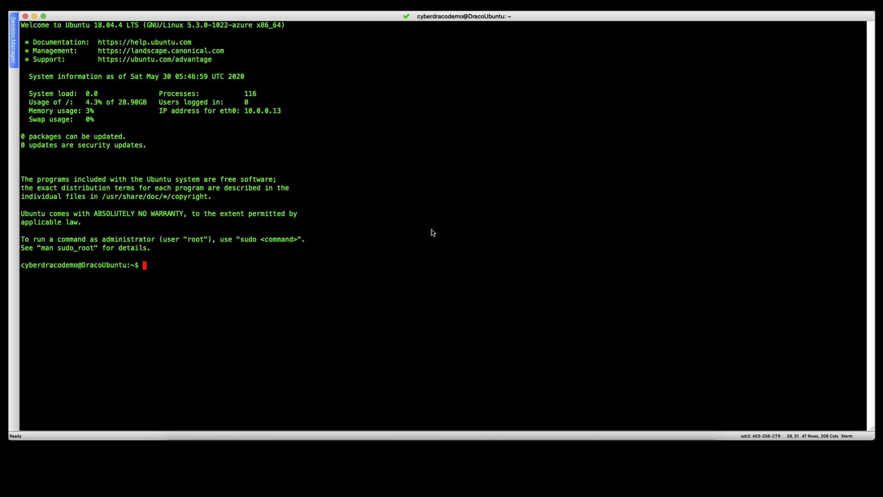
Highlight the Ubuntu 18.04.4 version in the welcome line, then clear it
{"action": "double_click", "coordinate": [77, 27]}
{"action": "left_click_drag", "start_coordinate": [102, 28], "coordinate": [123, 28]}
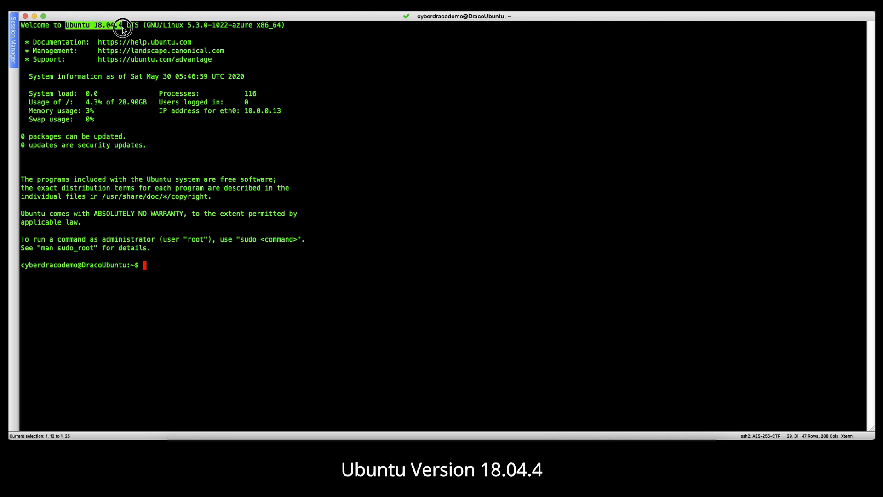
{"action": "left_click_drag", "start_coordinate": [123, 28], "coordinate": [123, 27]}
{"action": "left_click", "coordinate": [162, 268]}
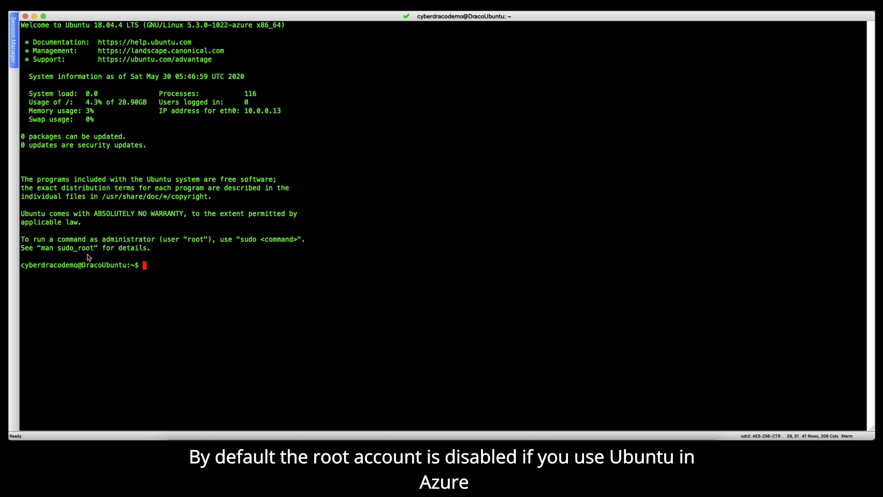
Highlight the word sudo in the welcome hint, then clear the highlight
{"action": "left_click", "coordinate": [245, 242]}
{"action": "double_click", "coordinate": [245, 242]}
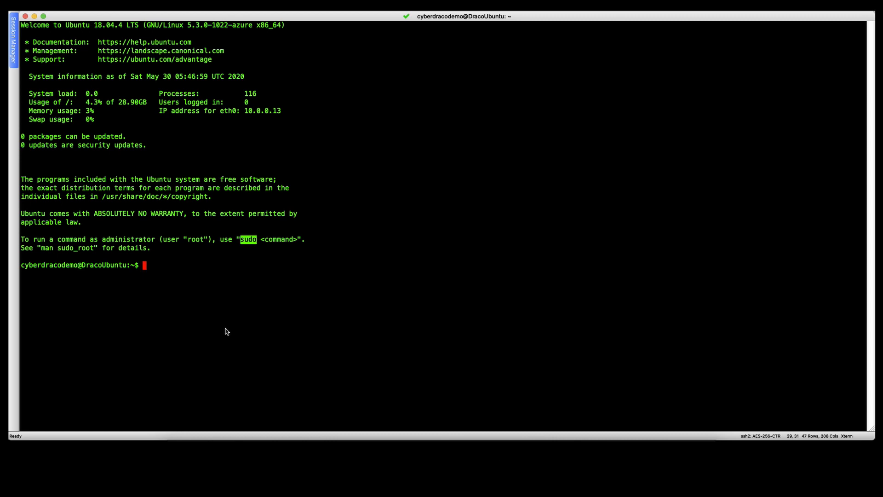
{"action": "left_click", "coordinate": [226, 331]}
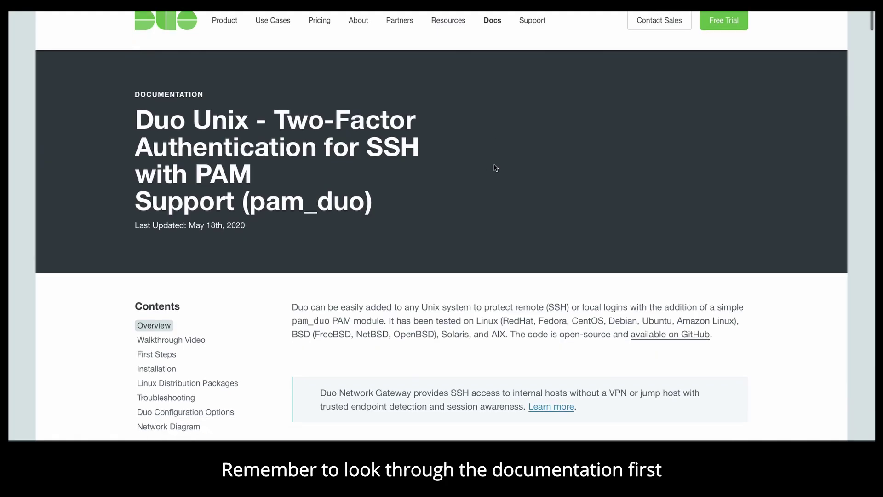
{"action": "scroll", "coordinate": [494, 166], "scroll_direction": "down", "scroll_amount": 5}
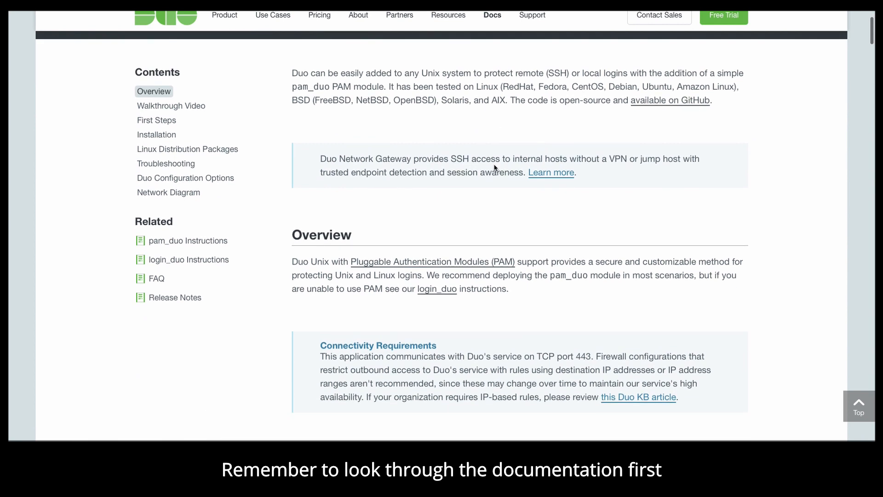
{"action": "scroll", "coordinate": [494, 167], "scroll_direction": "down", "scroll_amount": 1}
{"action": "scroll", "coordinate": [494, 167], "scroll_direction": "down", "scroll_amount": 1}
{"action": "scroll", "coordinate": [494, 168], "scroll_direction": "down", "scroll_amount": 2}
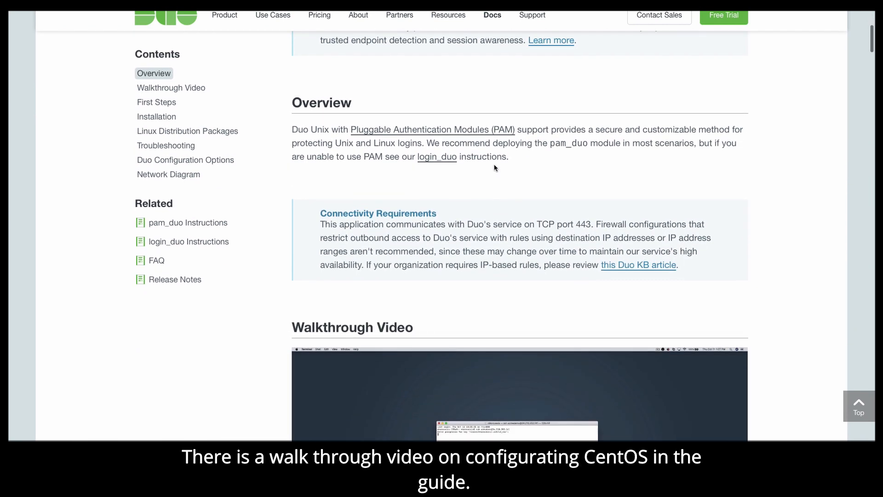
{"action": "scroll", "coordinate": [494, 167], "scroll_direction": "down", "scroll_amount": 2}
{"action": "scroll", "coordinate": [494, 167], "scroll_direction": "down", "scroll_amount": 2}
{"action": "scroll", "coordinate": [495, 167], "scroll_direction": "down", "scroll_amount": 2}
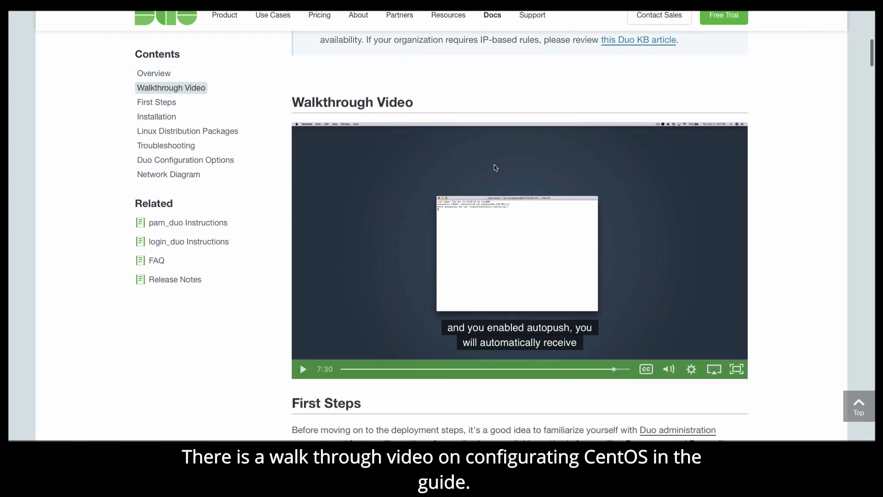
{"action": "scroll", "coordinate": [494, 168], "scroll_direction": "down", "scroll_amount": 1}
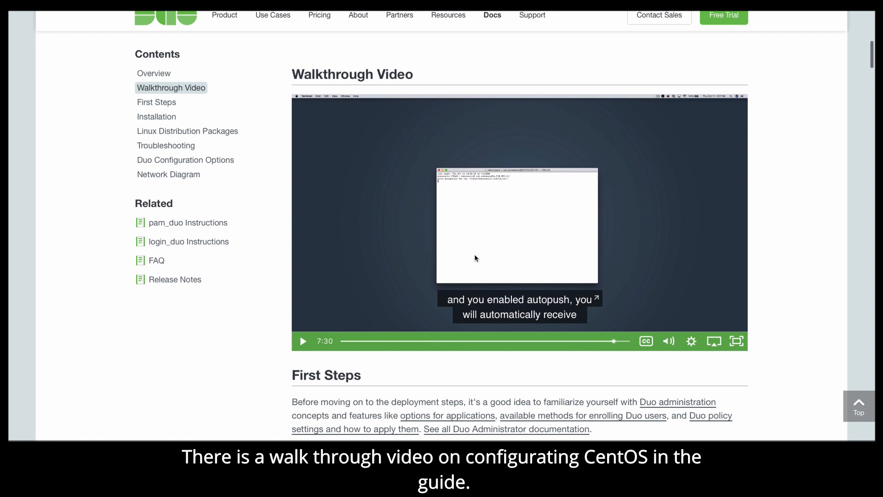
{"action": "scroll", "coordinate": [484, 258], "scroll_direction": "down", "scroll_amount": 2}
{"action": "scroll", "coordinate": [485, 263], "scroll_direction": "down", "scroll_amount": 3}
{"action": "scroll", "coordinate": [484, 263], "scroll_direction": "down", "scroll_amount": 1}
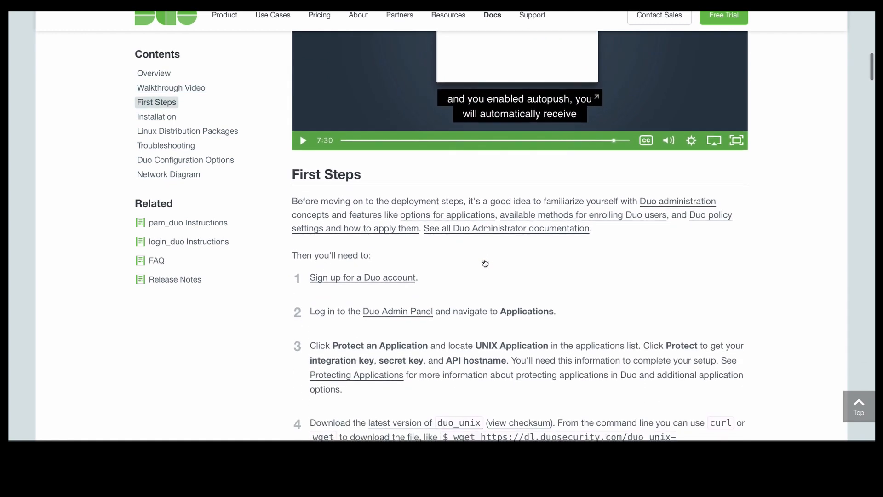
{"action": "scroll", "coordinate": [484, 263], "scroll_direction": "down", "scroll_amount": 1}
{"action": "scroll", "coordinate": [483, 260], "scroll_direction": "down", "scroll_amount": 2}
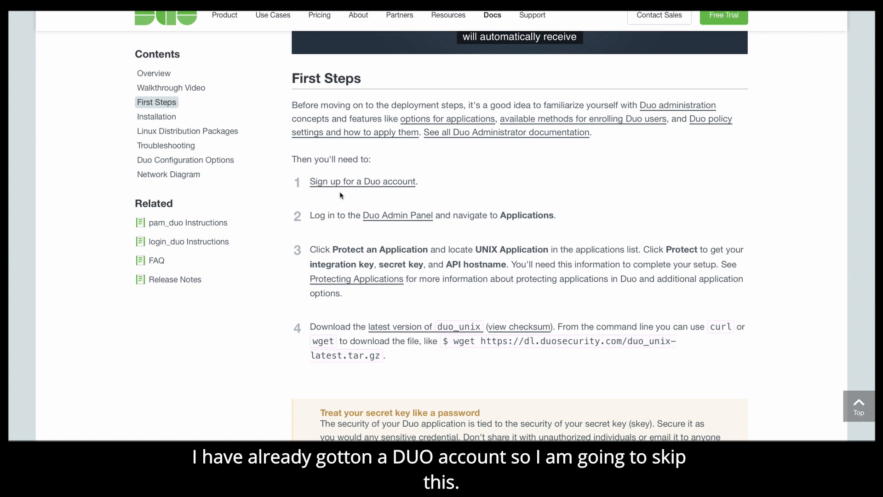
{"action": "scroll", "coordinate": [351, 231], "scroll_direction": "down", "scroll_amount": 3}
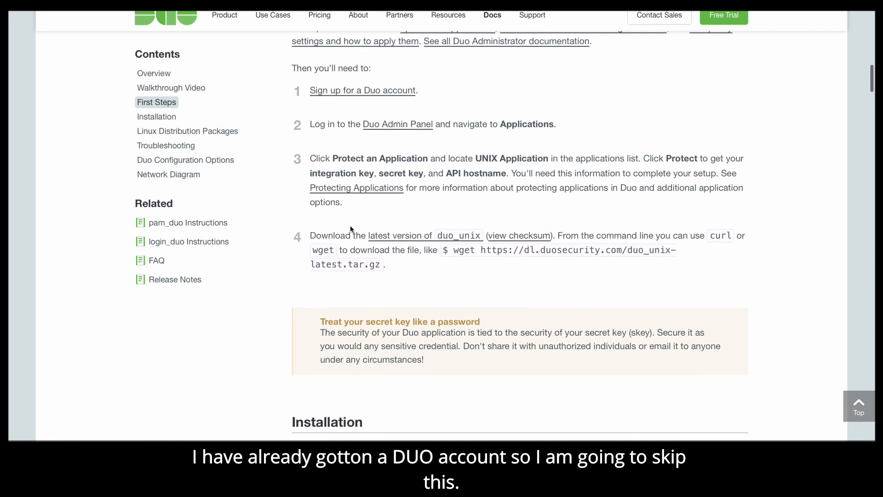
{"action": "left_click_drag", "start_coordinate": [454, 250], "coordinate": [392, 265]}
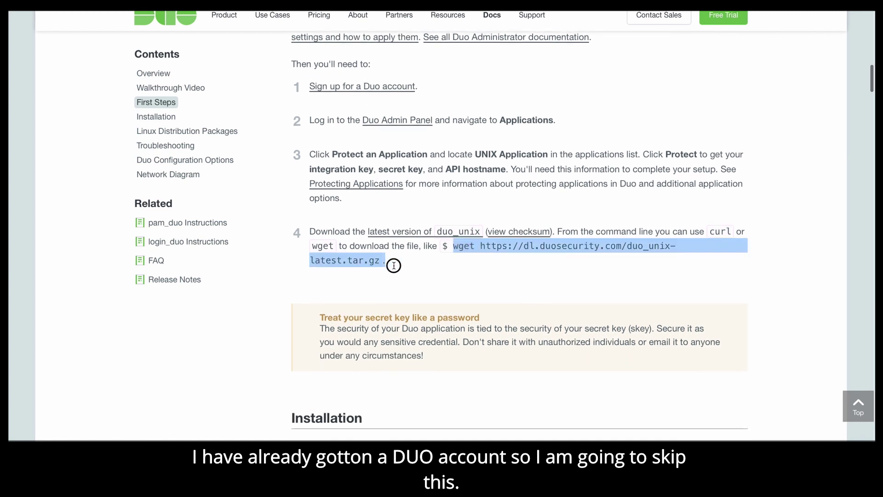
{"action": "scroll", "coordinate": [378, 264], "scroll_direction": "down", "scroll_amount": 1}
Copy the duo_unix wget download command from First Steps step 4
{"action": "right_click", "coordinate": [369, 263]}
{"action": "left_click", "coordinate": [381, 284]}
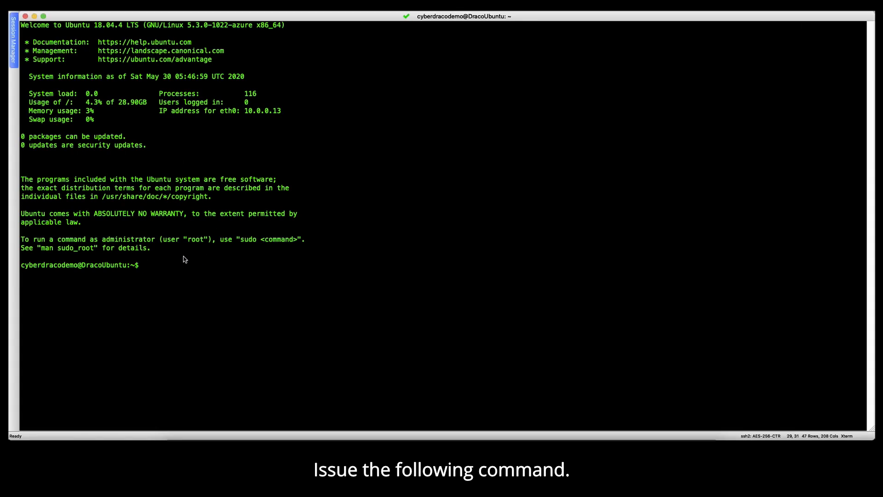
{"action": "type", "text": "wget https://dl.duosecurity.com/duo_unix-latest.tar.gz"}
Run the wget download, list files, and highlight duo_unix-latest.tar.gz in the listing
{"action": "key", "text": "Return"}
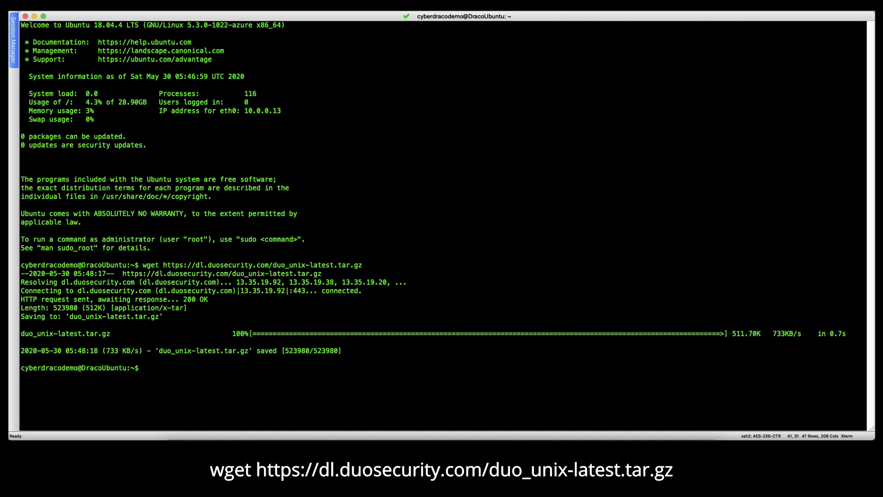
{"action": "type", "text": "ls"}
{"action": "key", "text": "Return"}
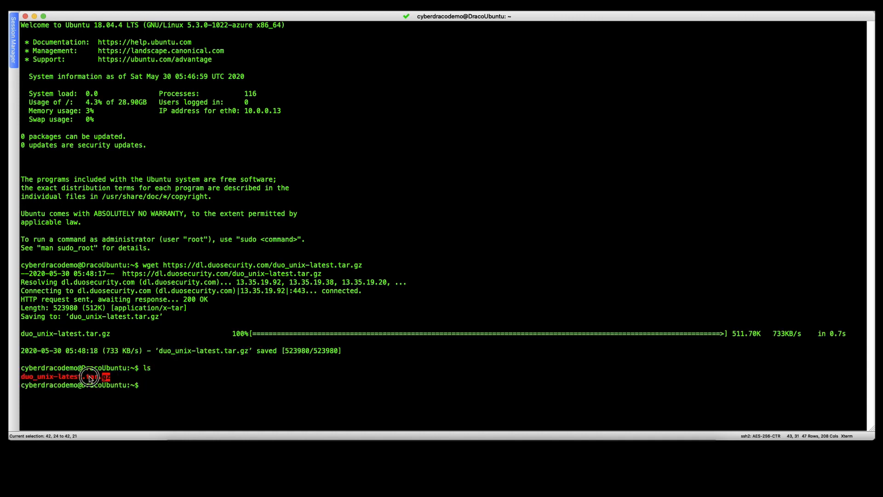
{"action": "left_click_drag", "start_coordinate": [111, 376], "coordinate": [20, 377]}
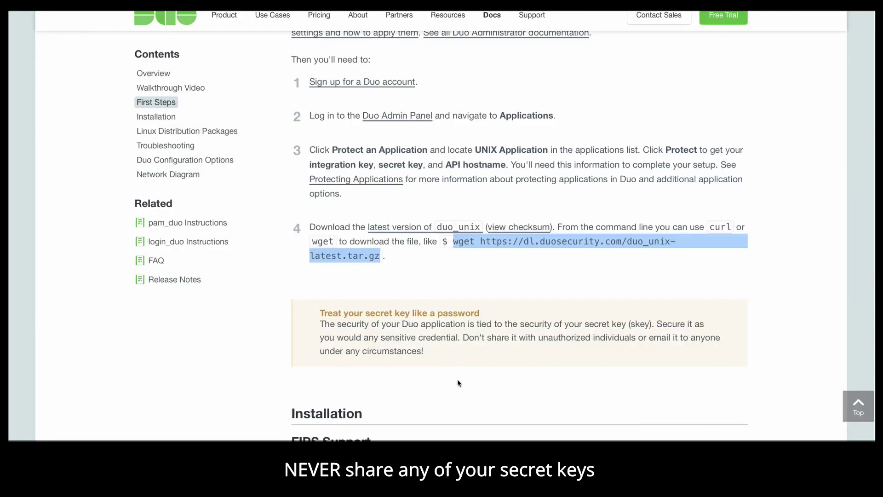
{"action": "scroll", "coordinate": [458, 382], "scroll_direction": "down", "scroll_amount": 1}
{"action": "scroll", "coordinate": [457, 383], "scroll_direction": "down", "scroll_amount": 1}
{"action": "scroll", "coordinate": [458, 382], "scroll_direction": "down", "scroll_amount": 2}
{"action": "scroll", "coordinate": [457, 382], "scroll_direction": "down", "scroll_amount": 1}
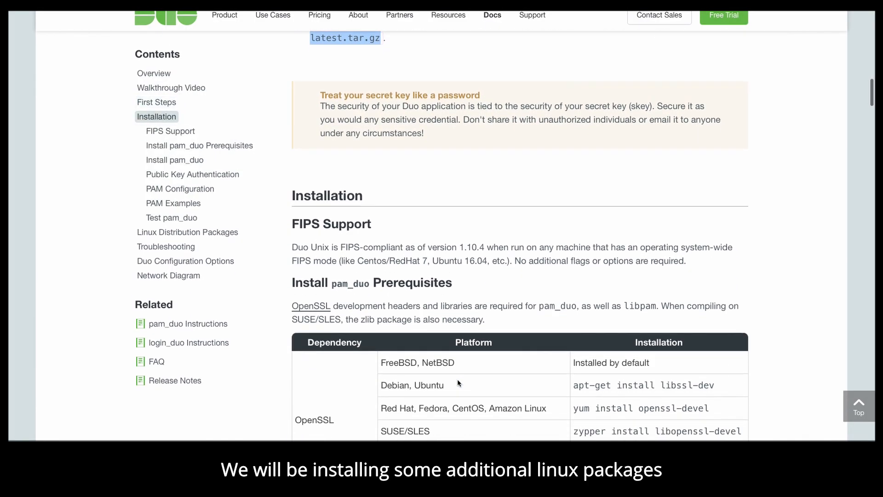
{"action": "scroll", "coordinate": [457, 382], "scroll_direction": "down", "scroll_amount": 1}
{"action": "scroll", "coordinate": [458, 380], "scroll_direction": "down", "scroll_amount": 1}
{"action": "scroll", "coordinate": [457, 379], "scroll_direction": "down", "scroll_amount": 1}
{"action": "scroll", "coordinate": [457, 381], "scroll_direction": "down", "scroll_amount": 1}
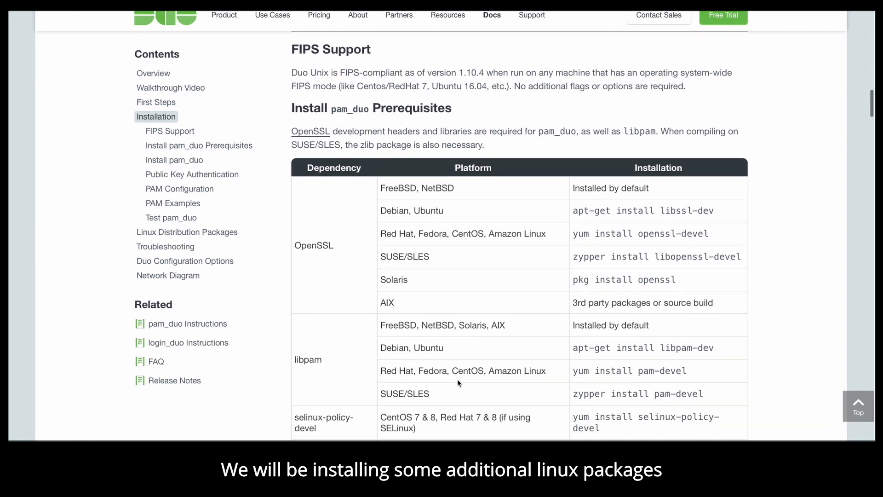
{"action": "scroll", "coordinate": [458, 378], "scroll_direction": "down", "scroll_amount": 1}
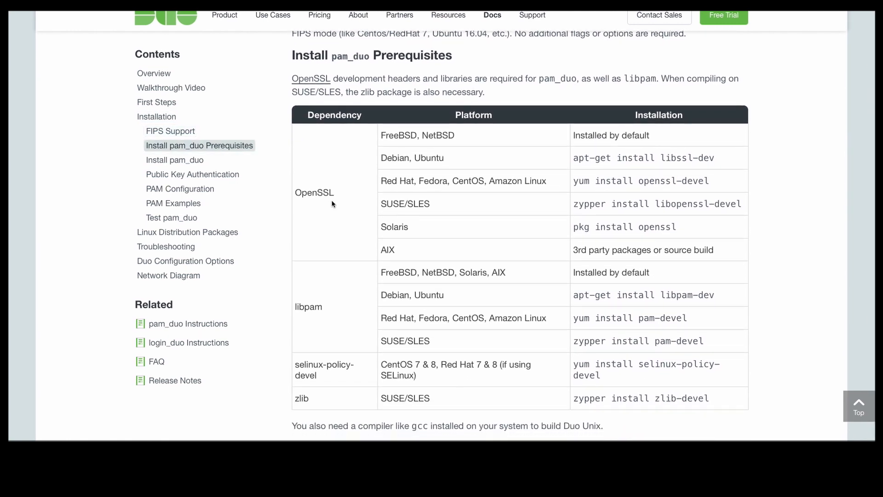
Select the Debian/Ubuntu OpenSSL command apt-get install libssl-dev for copying
{"action": "left_click_drag", "start_coordinate": [339, 195], "coordinate": [296, 192]}
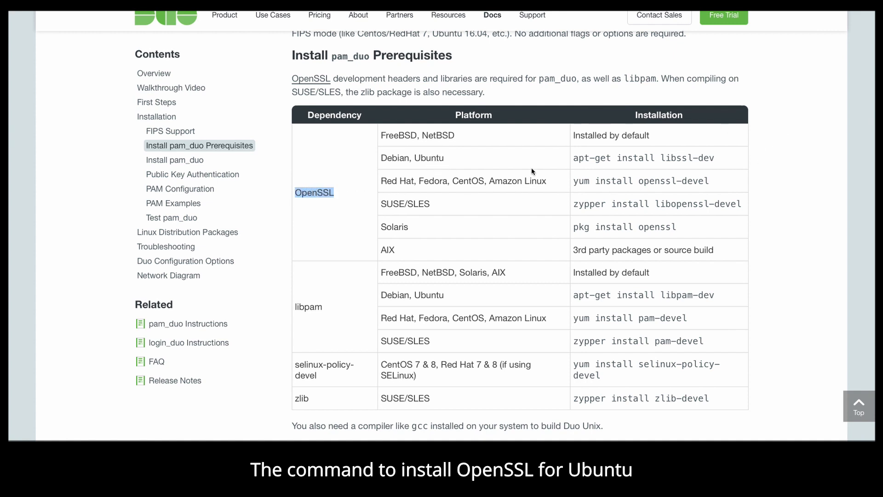
{"action": "left_click_drag", "start_coordinate": [573, 158], "coordinate": [714, 166]}
{"action": "right_click", "coordinate": [682, 158]}
Copy the command and run sudo apt-get install libssl-dev at the shell prompt
{"action": "left_click", "coordinate": [704, 186]}
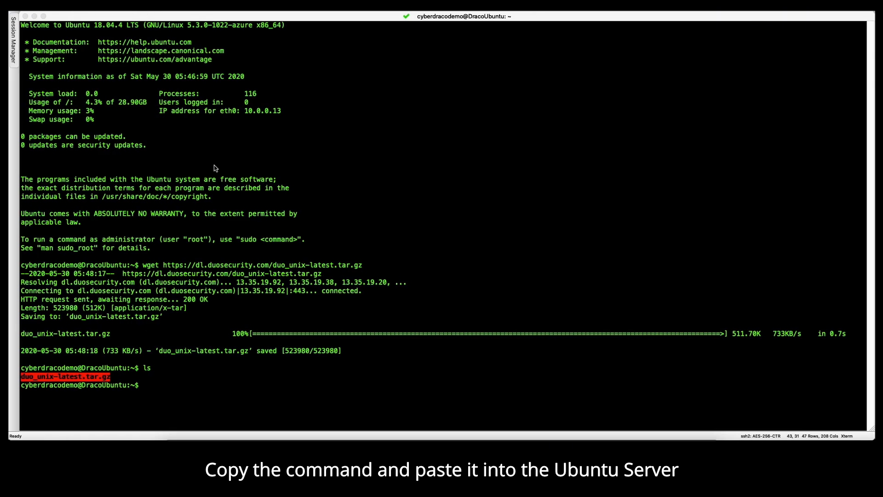
{"action": "key", "text": "super+v"}
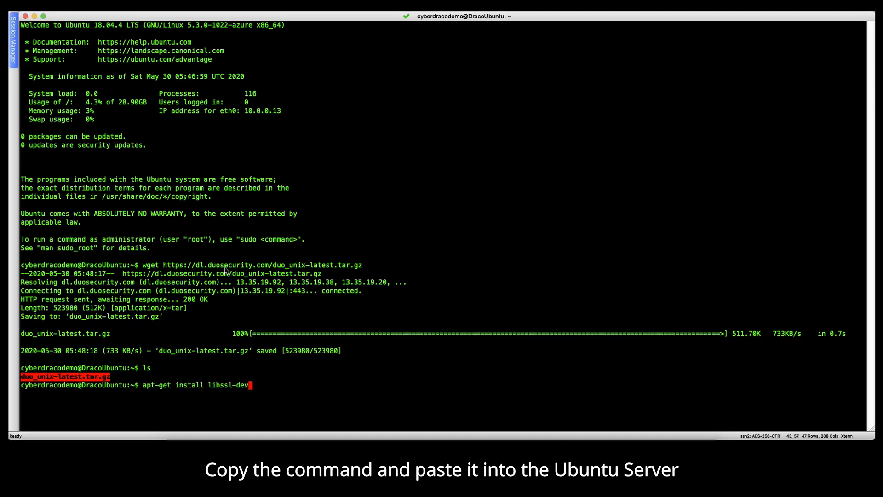
{"action": "key", "text": "ctrl+a"}
{"action": "type", "text": "sudo"}
{"action": "key", "text": "Return"}
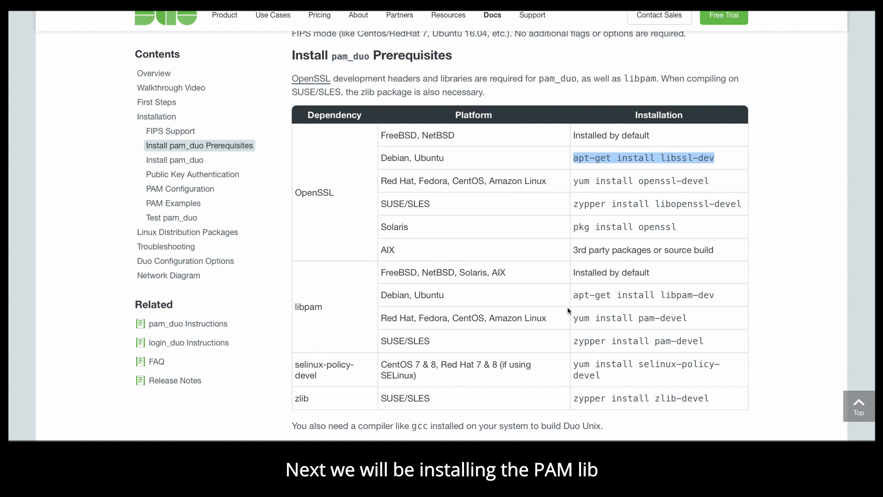
Copy the Debian/Ubuntu command apt-get install libpam-dev from the table
{"action": "left_click", "coordinate": [577, 297]}
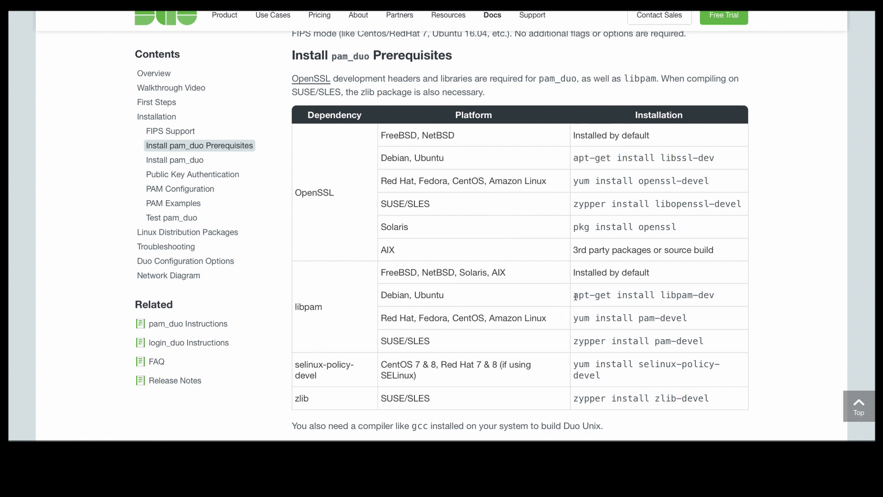
{"action": "left_click_drag", "start_coordinate": [576, 297], "coordinate": [711, 295]}
{"action": "right_click", "coordinate": [686, 295]}
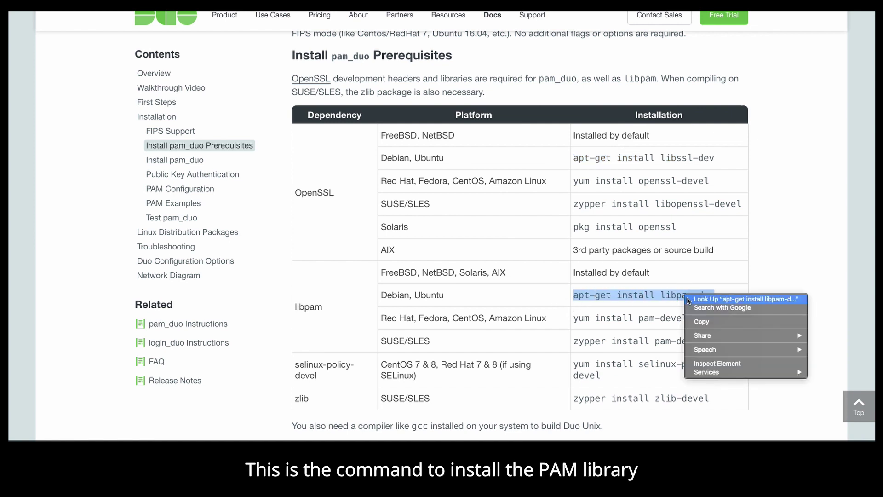
{"action": "left_click", "coordinate": [699, 322]}
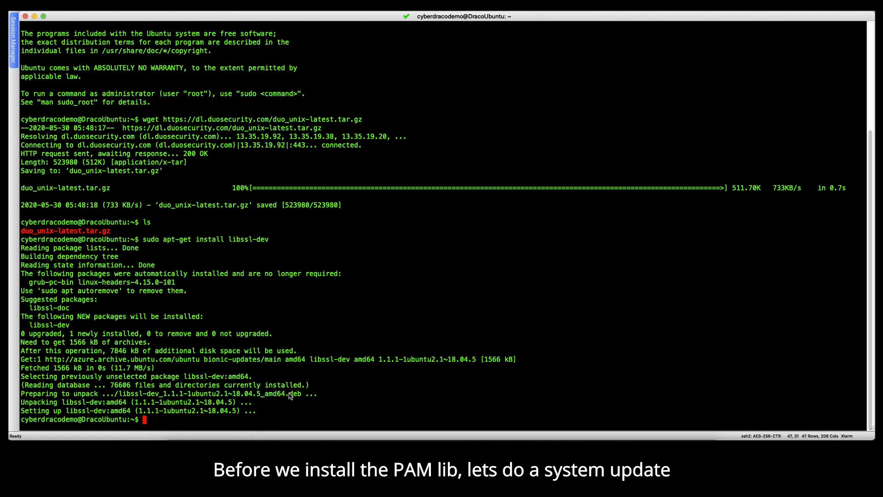
{"action": "type", "text": "sudo "}
{"action": "type", "text": "apt-"}
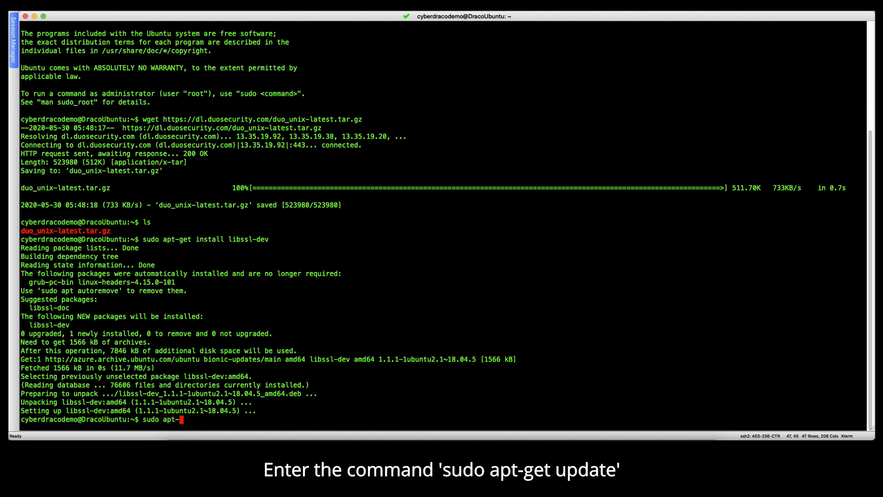
{"action": "type", "text": "get"}
{"action": "type", "text": "update"}
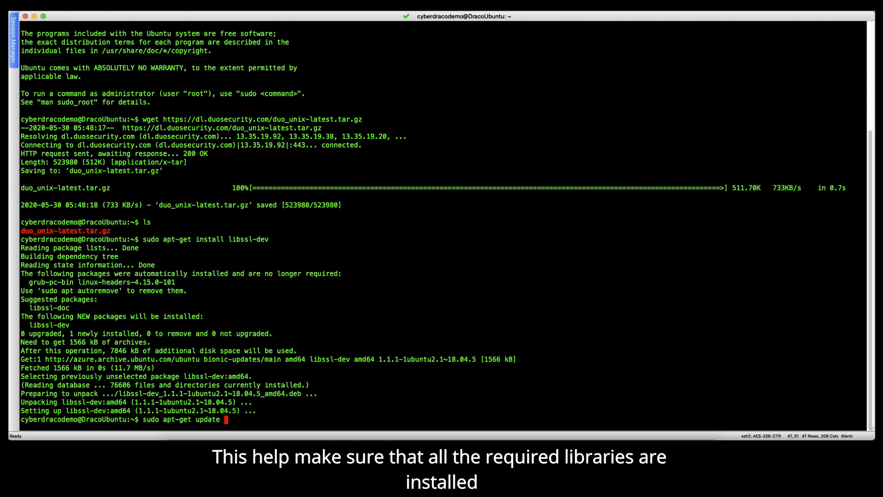
Run sudo apt-get update, then apt-get install libpam-dev, which fails without root
{"action": "key", "text": "Return"}
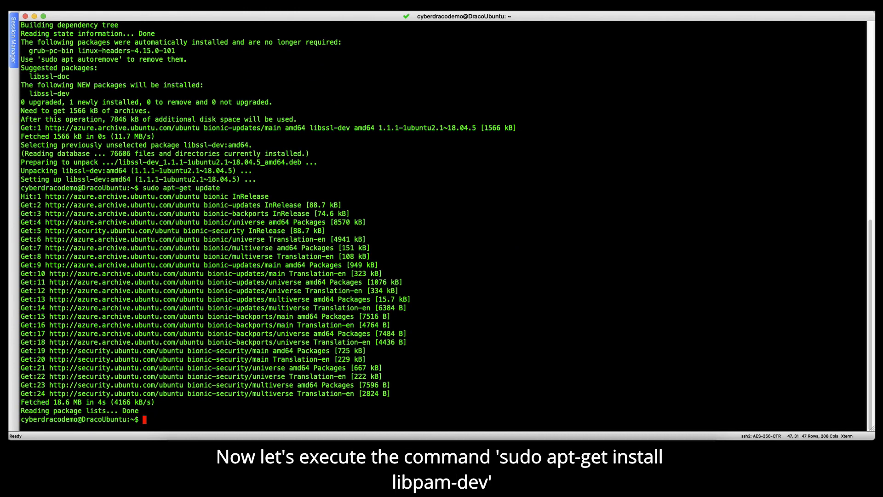
{"action": "type", "text": "apt-get install libpam-dev"}
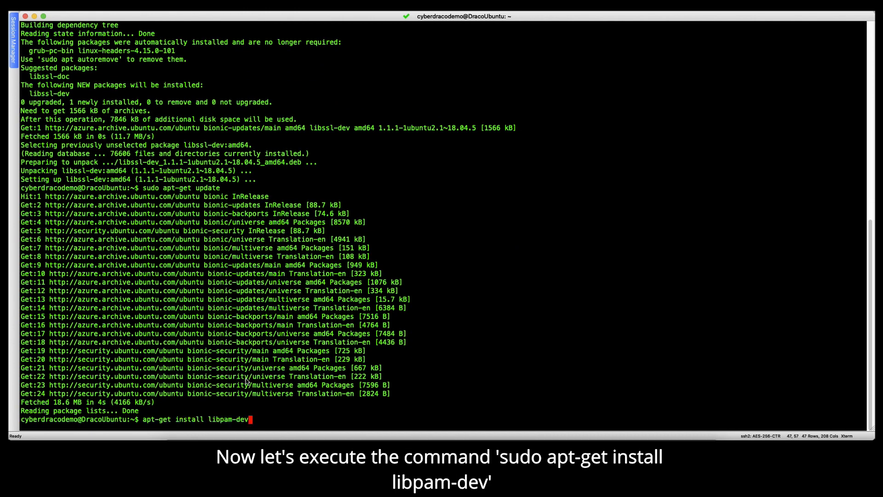
{"action": "key", "text": "Return"}
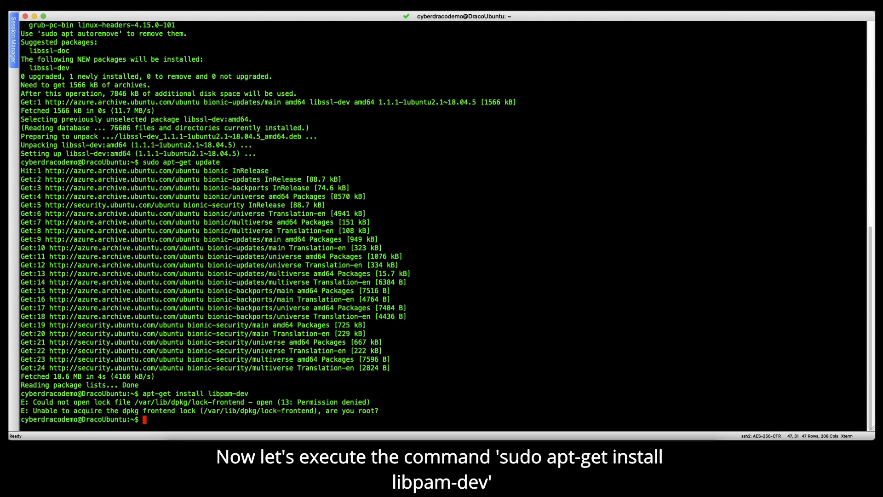
Rerun the install prefixed with sudo and answer Y to install libpam0g-dev and dependencies
{"action": "key", "text": "Up"}
{"action": "key", "text": "ctrl+a"}
{"action": "type", "text": "sudo"}
{"action": "key", "text": "Return"}
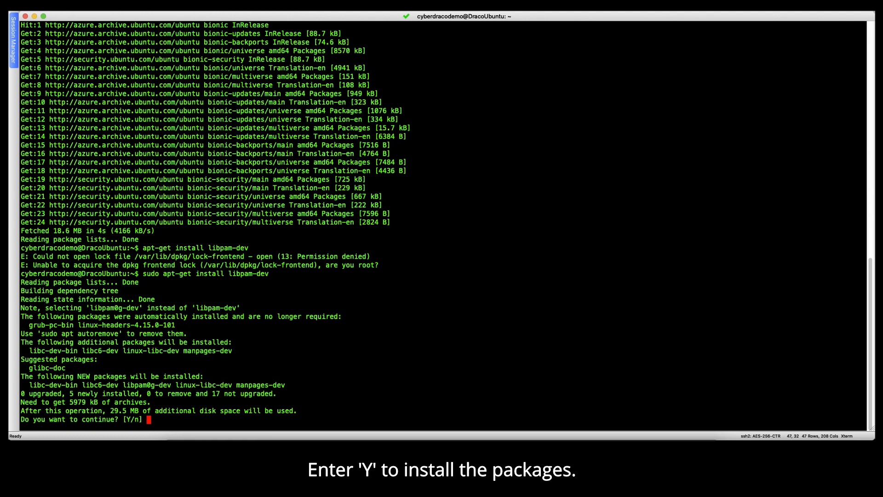
{"action": "key", "text": "Return"}
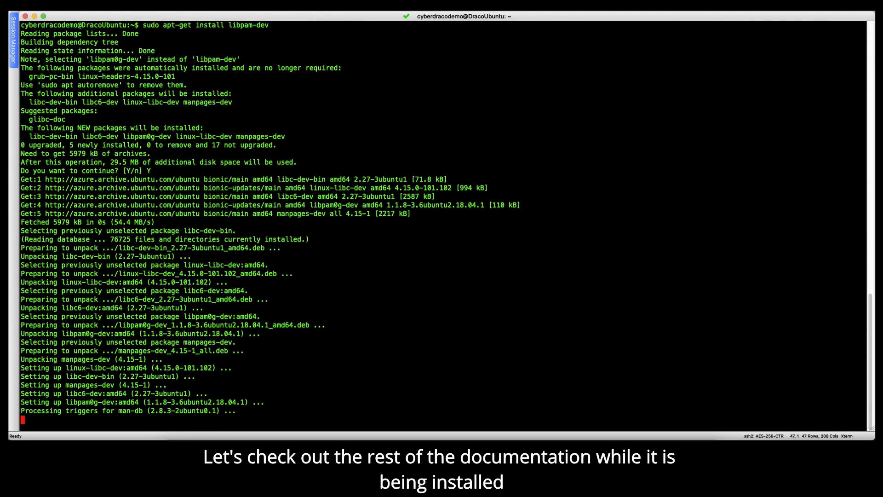
{"action": "key", "text": "super+Tab"}
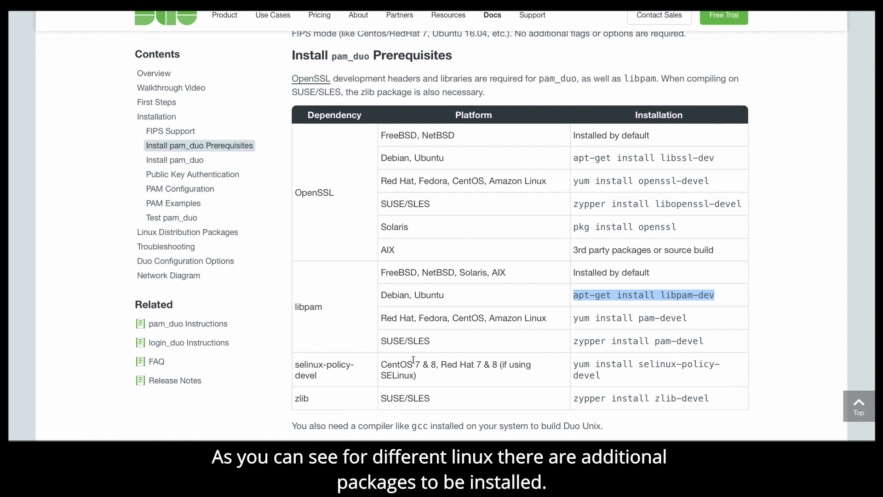
{"action": "scroll", "coordinate": [461, 372], "scroll_direction": "down", "scroll_amount": 1}
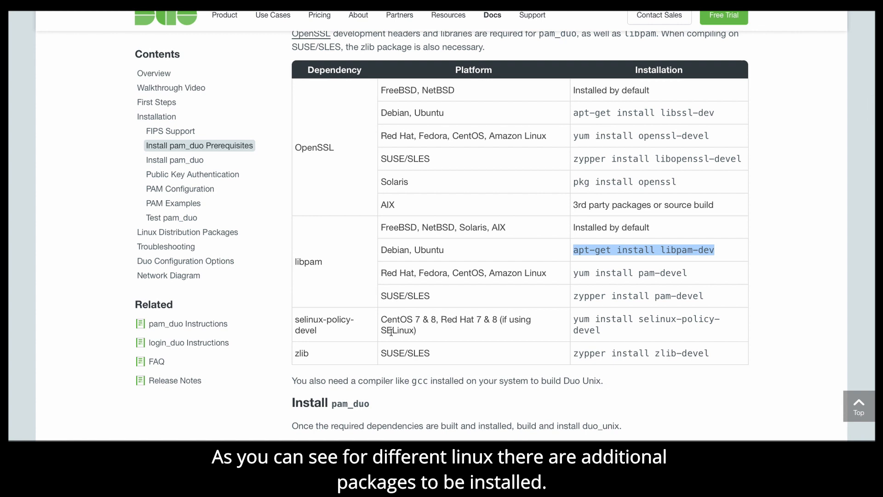
{"action": "scroll", "coordinate": [391, 332], "scroll_direction": "down", "scroll_amount": 1}
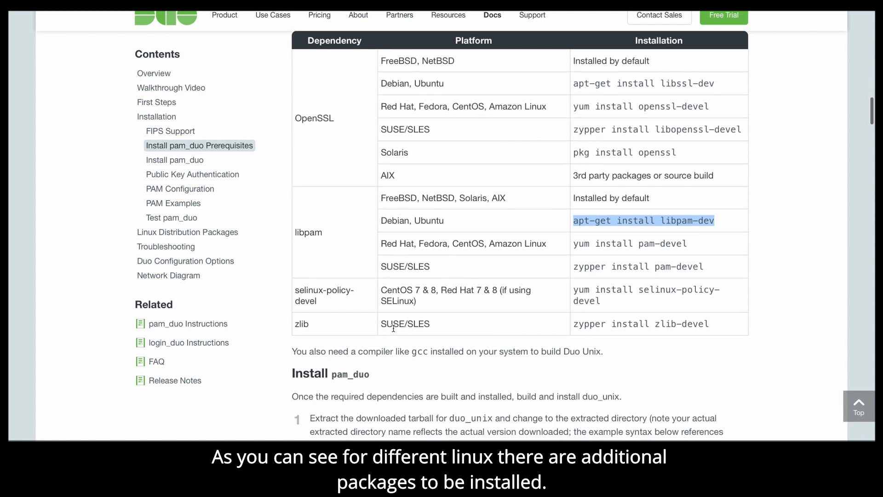
{"action": "scroll", "coordinate": [333, 332], "scroll_direction": "down", "scroll_amount": 1}
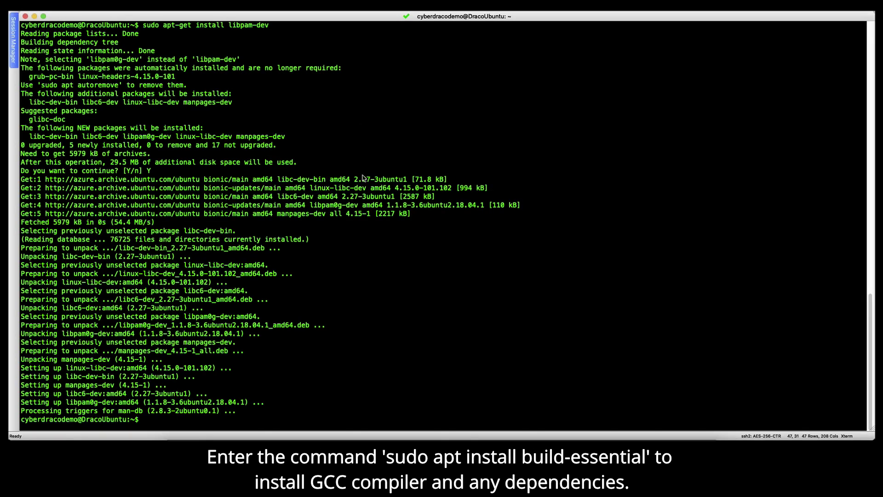
{"action": "type", "text": "sudo apt install build-essential"}
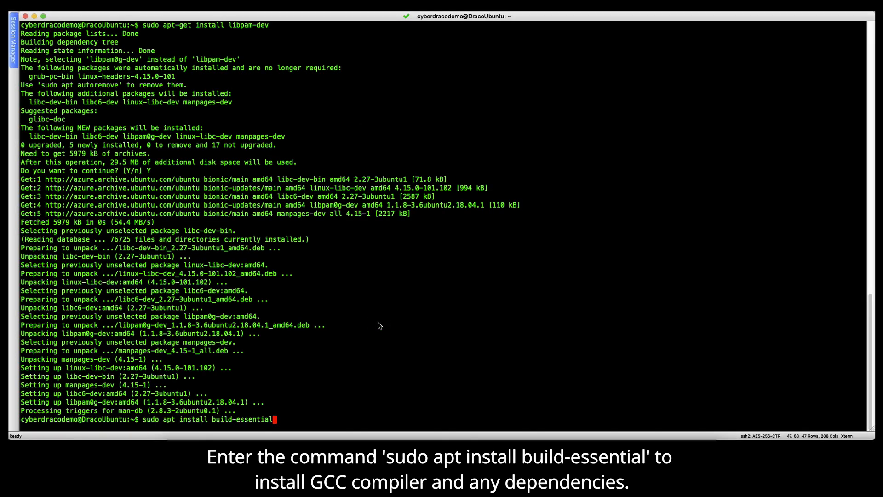
Run sudo apt install build-essential and answer Y to confirm the packages
{"action": "key", "text": "Return"}
{"action": "type", "text": "Y"}
{"action": "key", "text": "Return"}
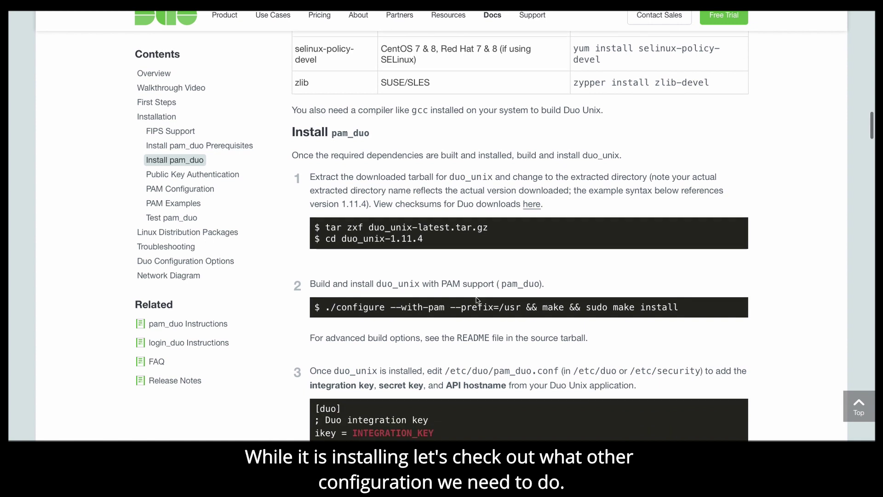
{"action": "scroll", "coordinate": [476, 298], "scroll_direction": "down", "scroll_amount": 3}
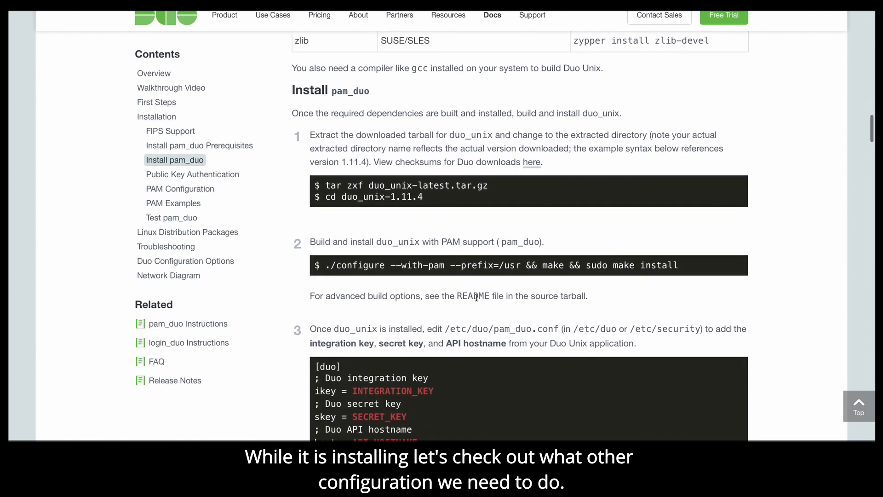
{"action": "scroll", "coordinate": [477, 299], "scroll_direction": "down", "scroll_amount": 1}
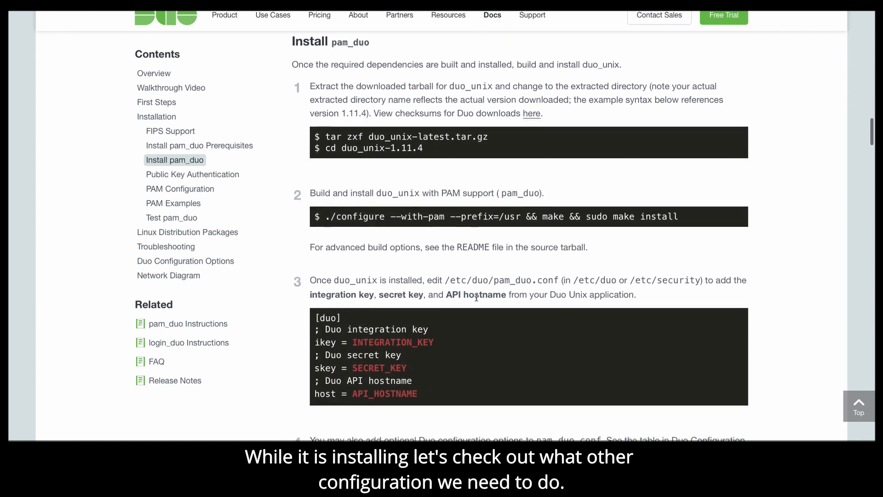
{"action": "scroll", "coordinate": [375, 156], "scroll_direction": "down", "scroll_amount": 1}
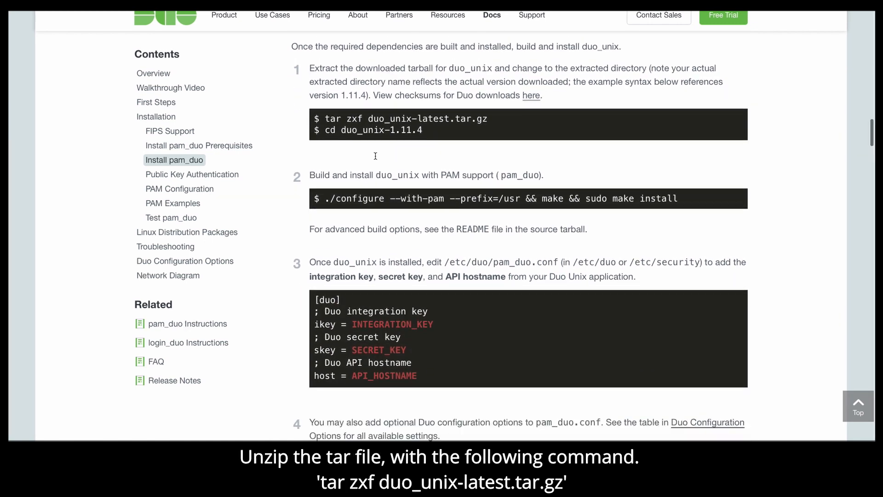
{"action": "left_click_drag", "start_coordinate": [325, 119], "coordinate": [488, 119]}
Copy the tar zxf duo_unix-latest.tar.gz extraction command
{"action": "right_click", "coordinate": [488, 119]}
{"action": "left_click", "coordinate": [475, 145]}
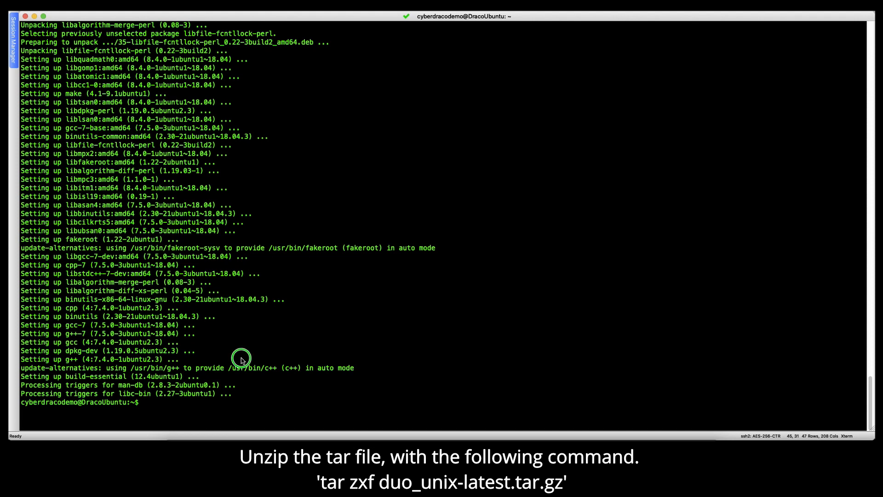
{"action": "type", "text": "tar zxf duo_unix-latest.tar.gz"}
Extract the tarball, list the home folder, and move into duo_unix-1.11.4/
{"action": "key", "text": "Return"}
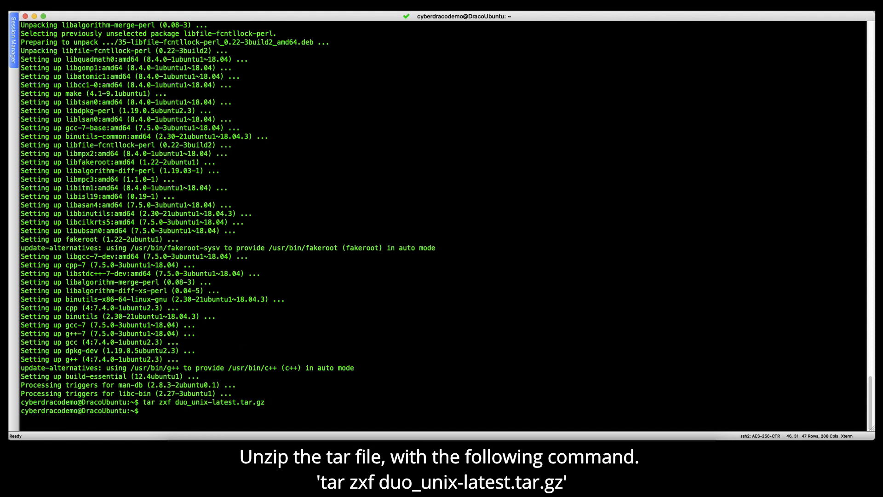
{"action": "type", "text": "ls"}
{"action": "key", "text": "Return"}
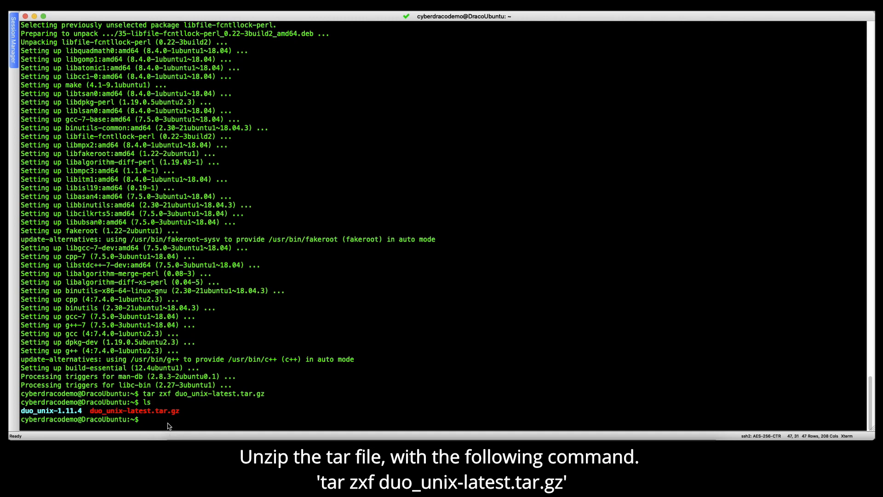
{"action": "type", "text": "cd duo_unix-1.11.4/"}
{"action": "key", "text": "Return"}
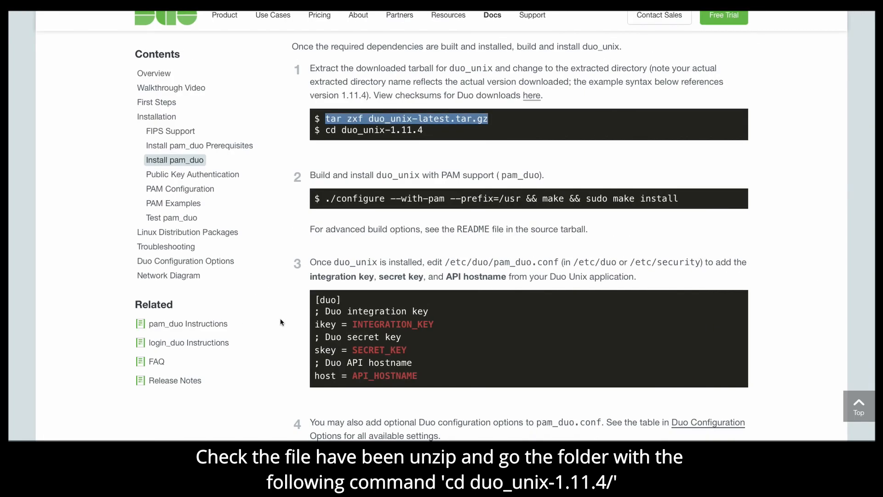
Copy the configure and make install line from the docs and run it in the terminal
{"action": "left_click_drag", "start_coordinate": [325, 198], "coordinate": [677, 199]}
{"action": "right_click", "coordinate": [639, 198]}
{"action": "left_click", "coordinate": [650, 226]}
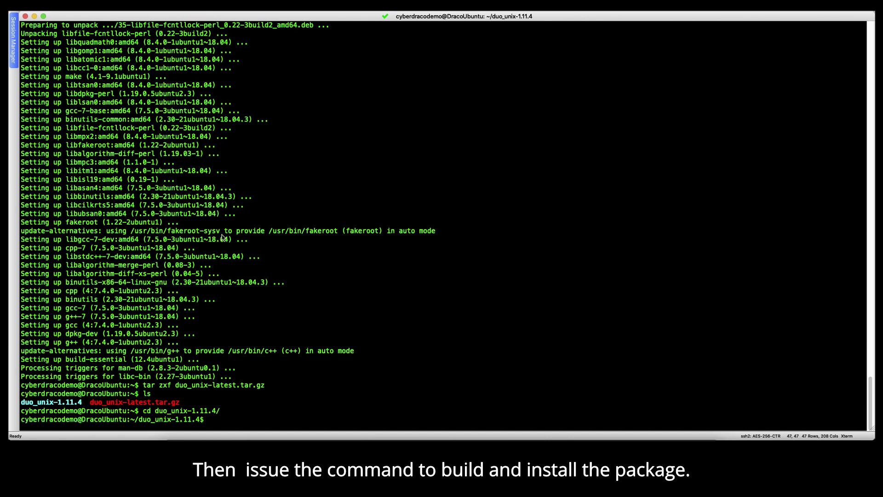
{"action": "left_click", "coordinate": [352, 333]}
{"action": "key", "text": "super+v"}
{"action": "key", "text": "Return"}
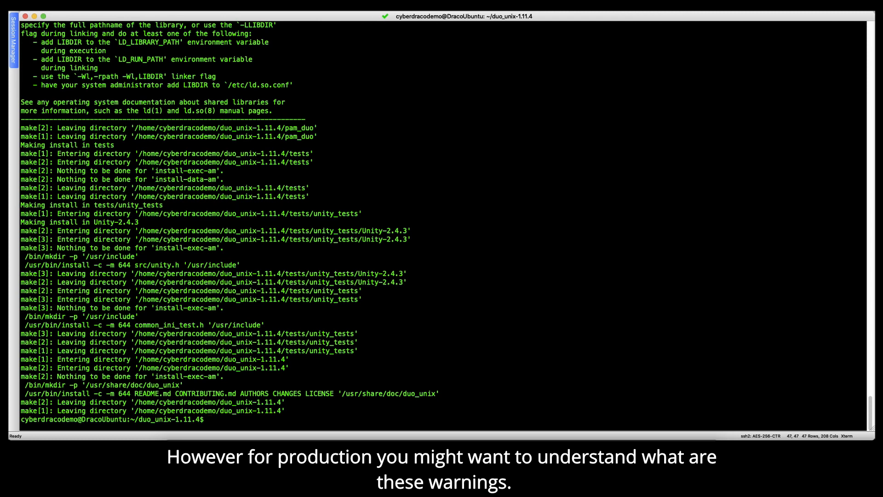
Copy the /etc/duo/pam_duo.conf path from the Duo docs and run sudo vi on it
{"action": "key", "text": "ctrl+Right"}
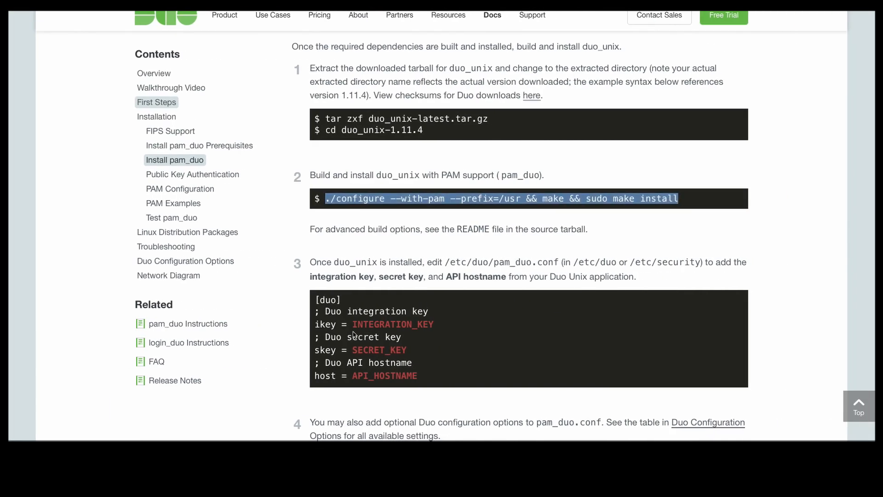
{"action": "scroll", "coordinate": [361, 325], "scroll_direction": "down", "scroll_amount": 2}
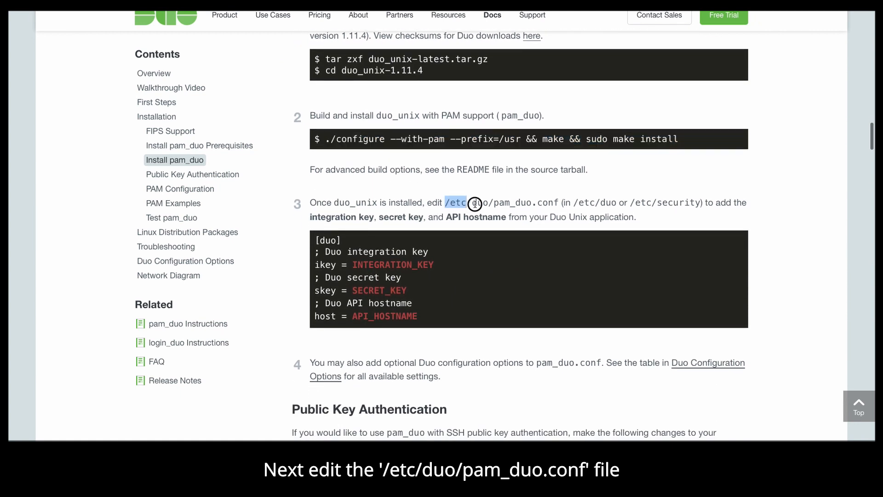
{"action": "left_click_drag", "start_coordinate": [446, 203], "coordinate": [559, 203]}
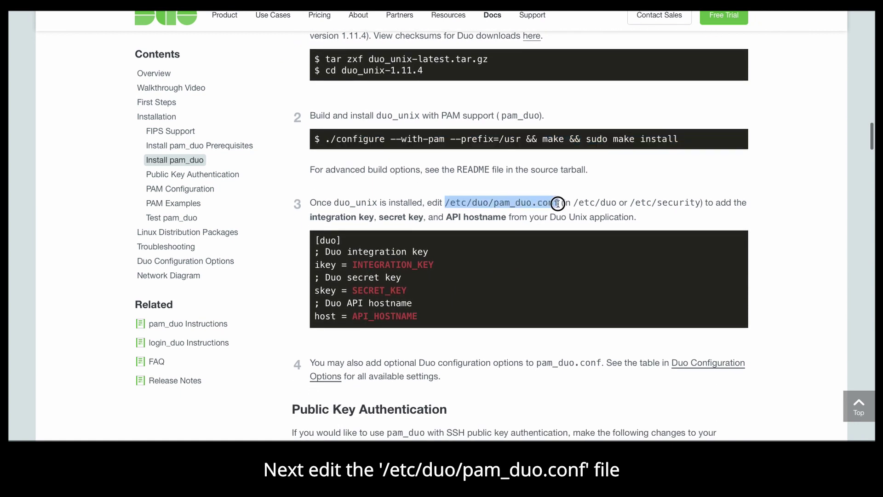
{"action": "right_click", "coordinate": [522, 203]}
{"action": "left_click", "coordinate": [542, 233]}
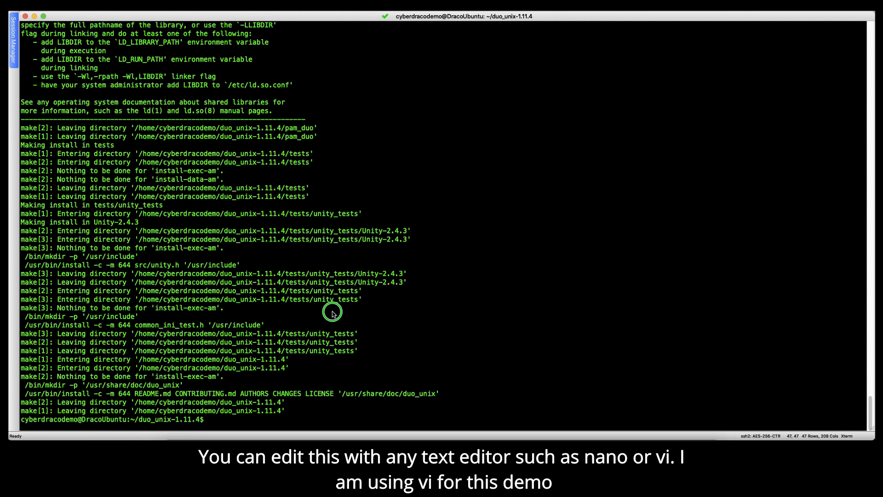
{"action": "key", "text": "super+v"}
{"action": "key", "text": "ctrl+a"}
{"action": "type", "text": "sudo vi"}
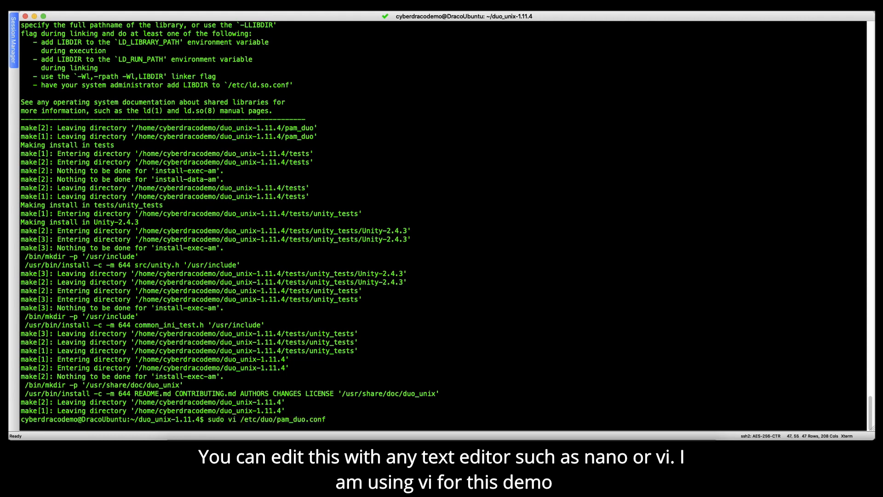
{"action": "key", "text": "Return"}
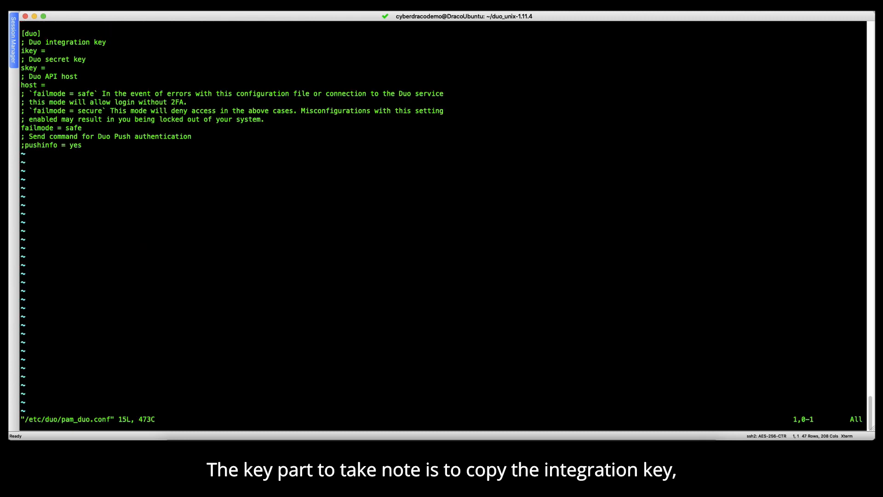
Position the vi cursor at the end of the ikey = line, ready to insert the key
{"action": "key", "text": "Down"}
{"action": "key", "text": "Down"}
{"action": "key", "text": "Down"}
{"action": "key", "text": "End"}
{"action": "key", "text": "Return"}
{"action": "key", "text": "Up"}
{"action": "key", "text": "End"}
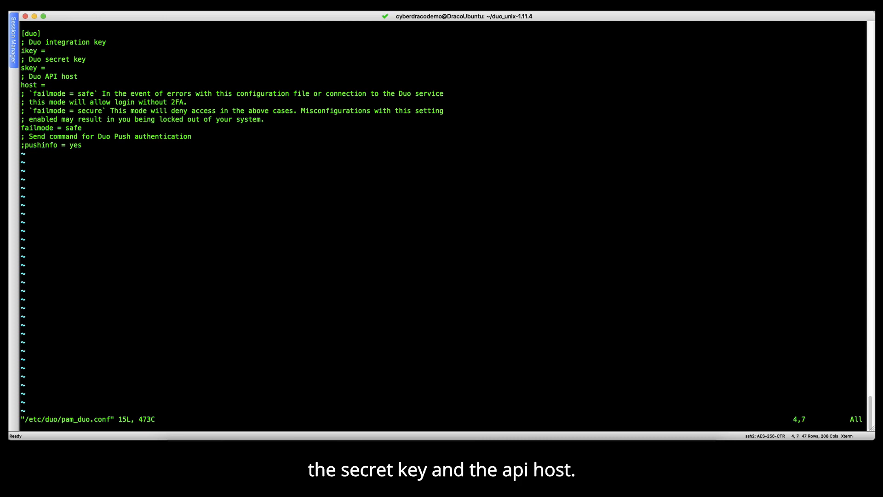
{"action": "key", "text": "Down"}
{"action": "key", "text": "Up"}
{"action": "key", "text": "End"}
{"action": "type", "text": "i "}
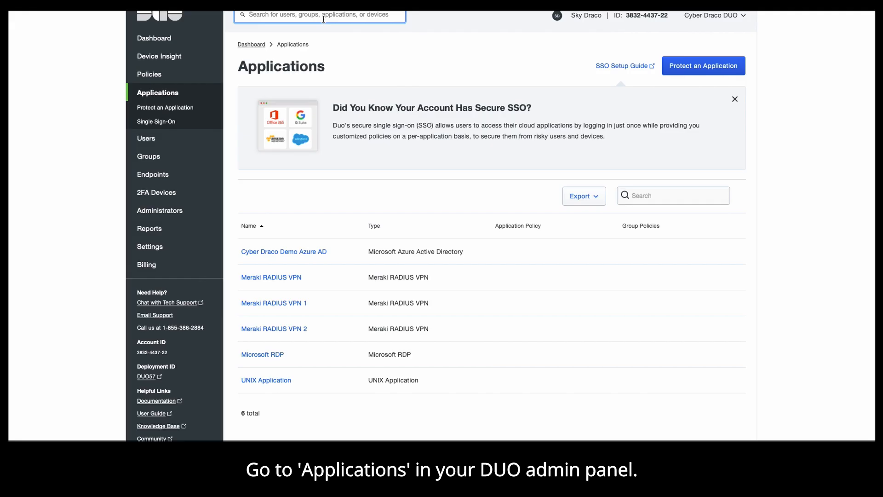
{"action": "type", "text": "unix"}
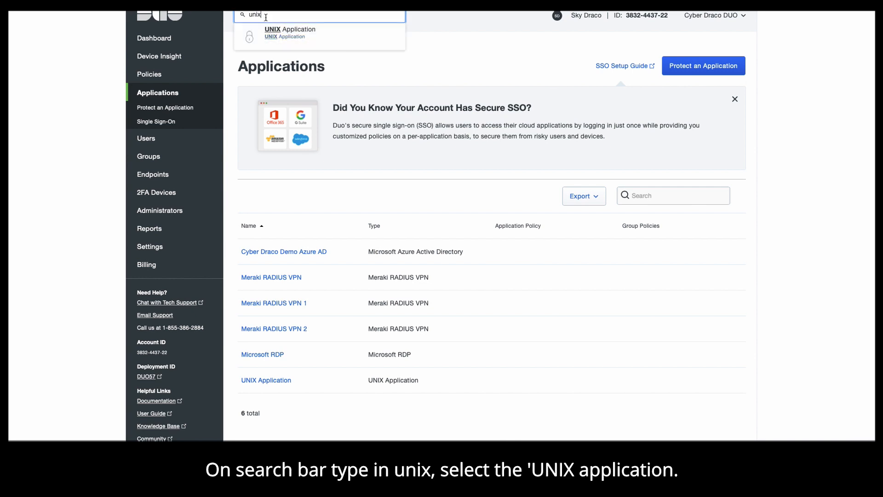
Select the UNIX Application in Duo Admin and highlight its integration key for copying
{"action": "left_click", "coordinate": [269, 31]}
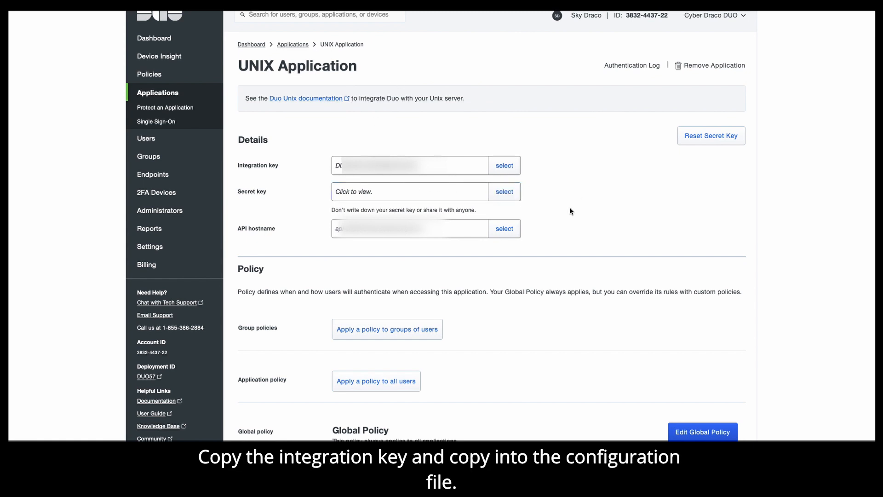
{"action": "left_click", "coordinate": [509, 172]}
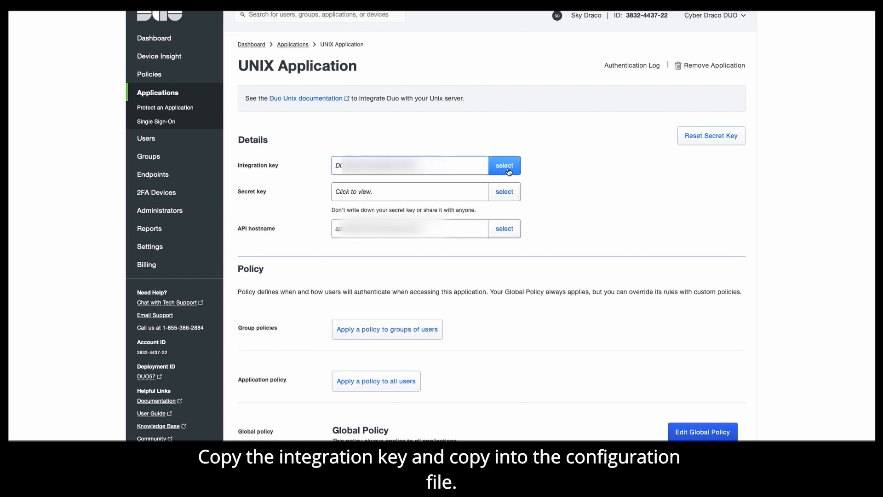
{"action": "left_click", "coordinate": [508, 172]}
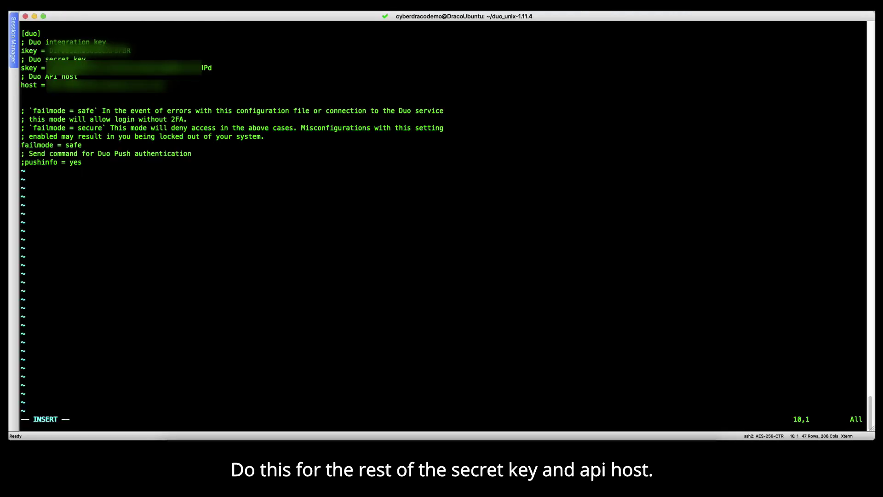
{"action": "type", "text": "auto"}
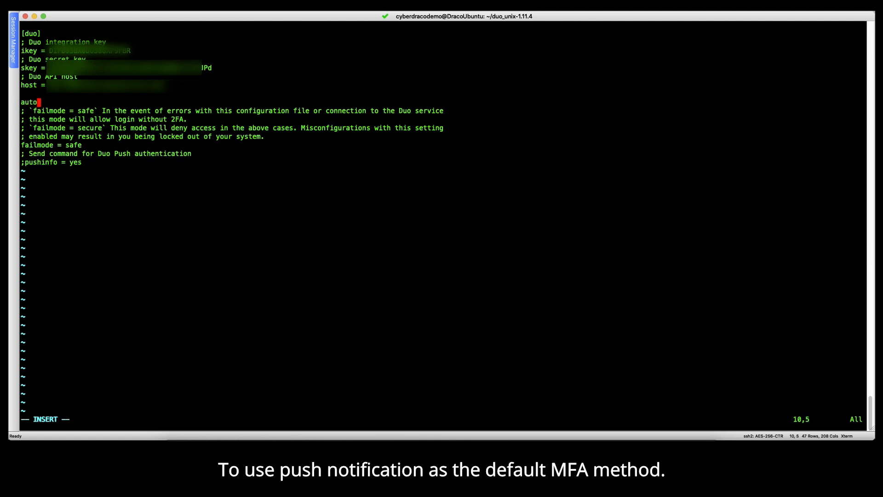
{"action": "type", "text": "pus"}
Add the autopush = yes line to pam_duo.conf and leave insert mode to save
{"action": "key", "text": "BackSpace"}
{"action": "type", "text": "= yes"}
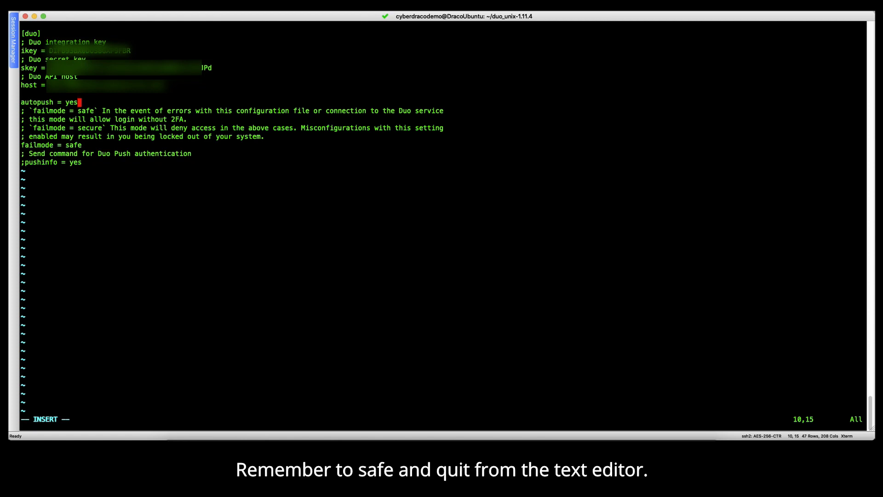
{"action": "key", "text": "Escape"}
{"action": "type", "text": ":wq!"}
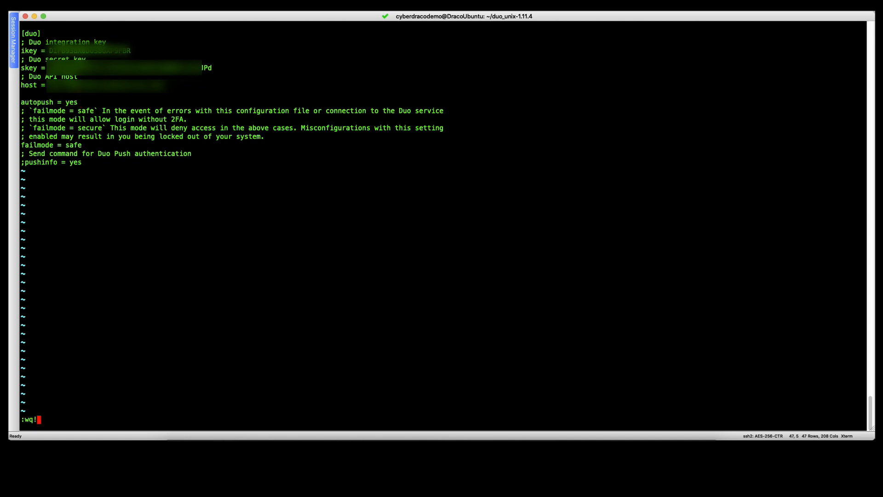
{"action": "scroll", "coordinate": [412, 200], "scroll_direction": "up", "scroll_amount": 5}
{"action": "scroll", "coordinate": [412, 201], "scroll_direction": "down", "scroll_amount": 5}
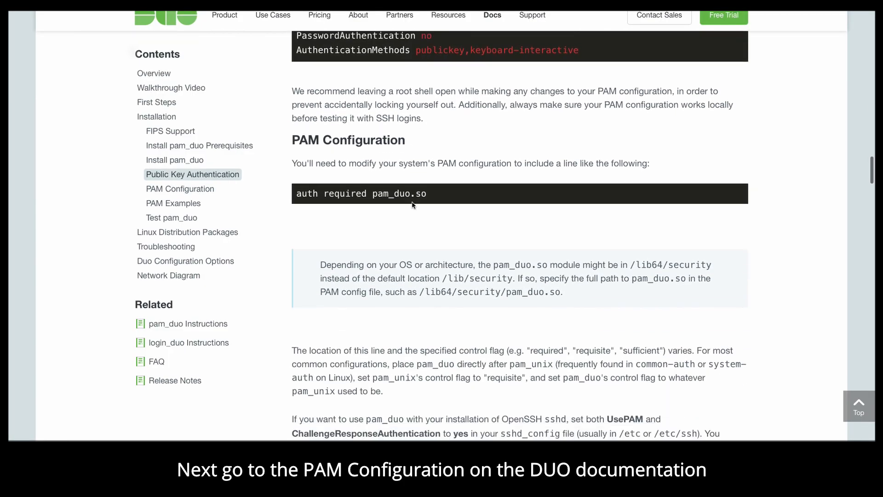
{"action": "scroll", "coordinate": [410, 202], "scroll_direction": "down", "scroll_amount": 1}
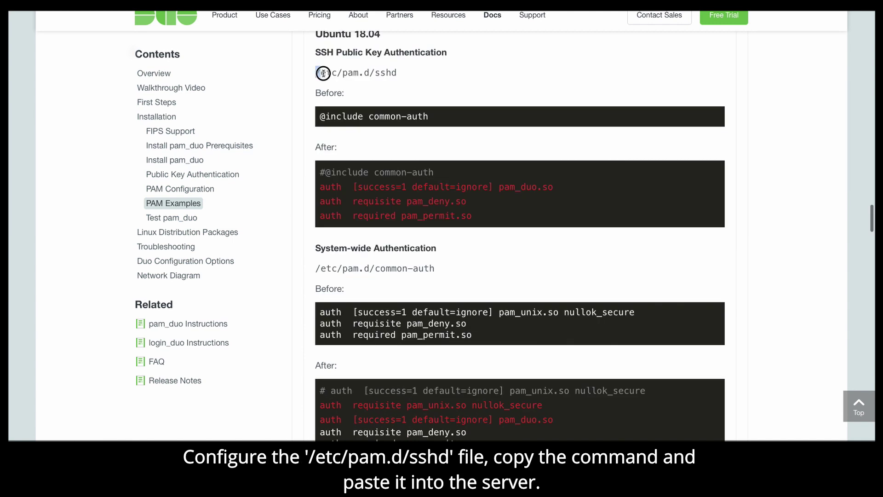
Copy the /etc/pam.d/sshd path from the Ubuntu 18.04 PAM example in the Duo docs
{"action": "left_click_drag", "start_coordinate": [315, 73], "coordinate": [397, 73]}
{"action": "right_click", "coordinate": [385, 73]}
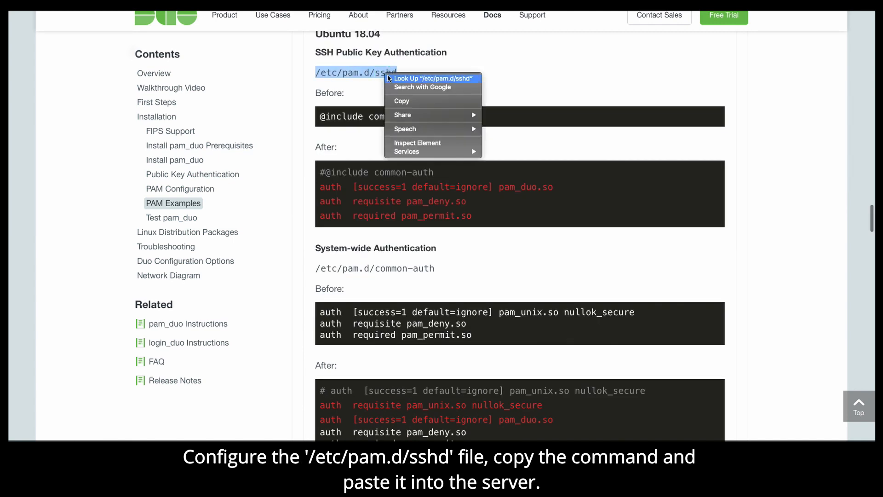
{"action": "left_click", "coordinate": [400, 102]}
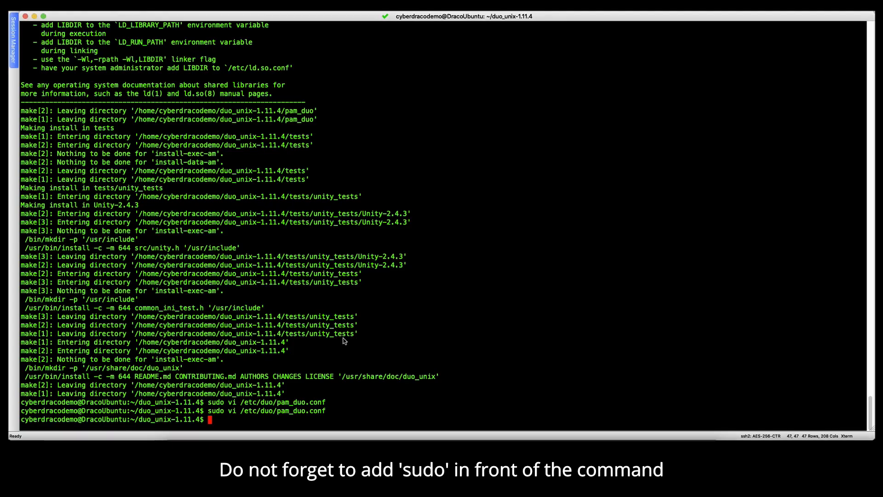
{"action": "type", "text": "sudo"}
{"action": "type", "text": " vi /etc/pam.d/sshd"}
Open /etc/pam.d/sshd in vi and copy the three pam_duo, pam_deny, pam_permit auth lines from the docs
{"action": "key", "text": "Return"}
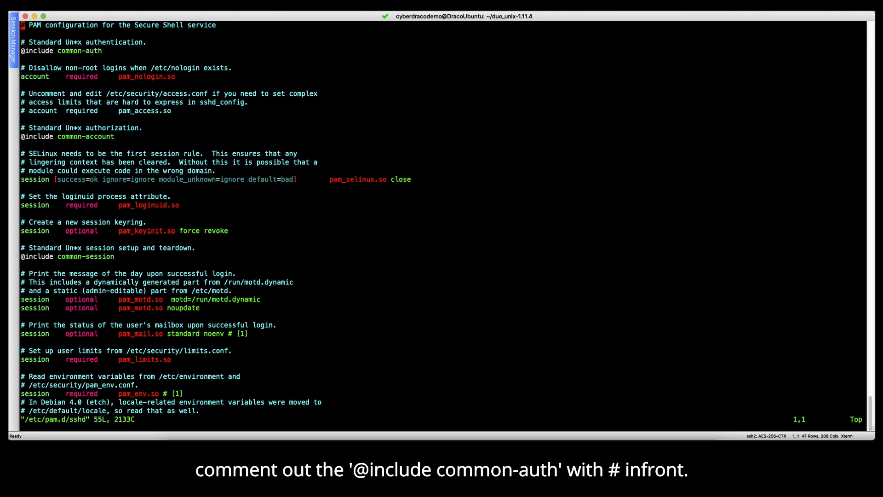
{"action": "key", "text": "Down"}
{"action": "key", "text": "Down"}
{"action": "type", "text": "i#"}
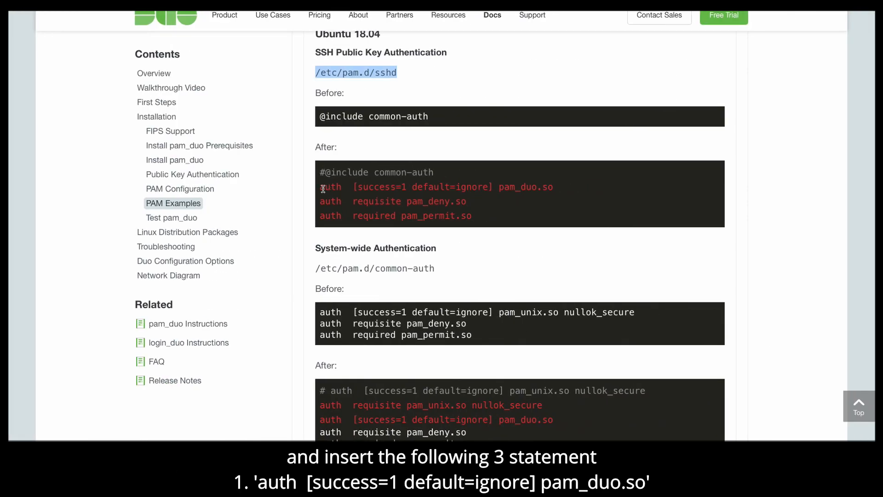
{"action": "left_click_drag", "start_coordinate": [321, 188], "coordinate": [477, 219]}
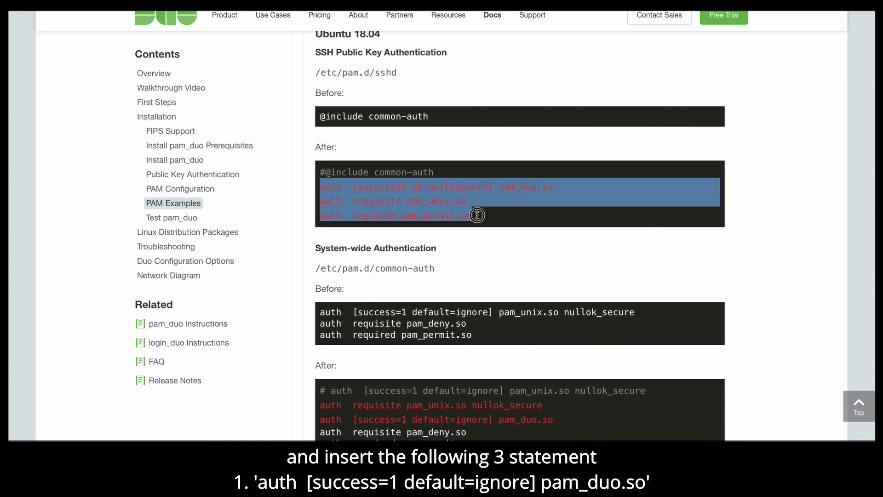
{"action": "right_click", "coordinate": [435, 198]}
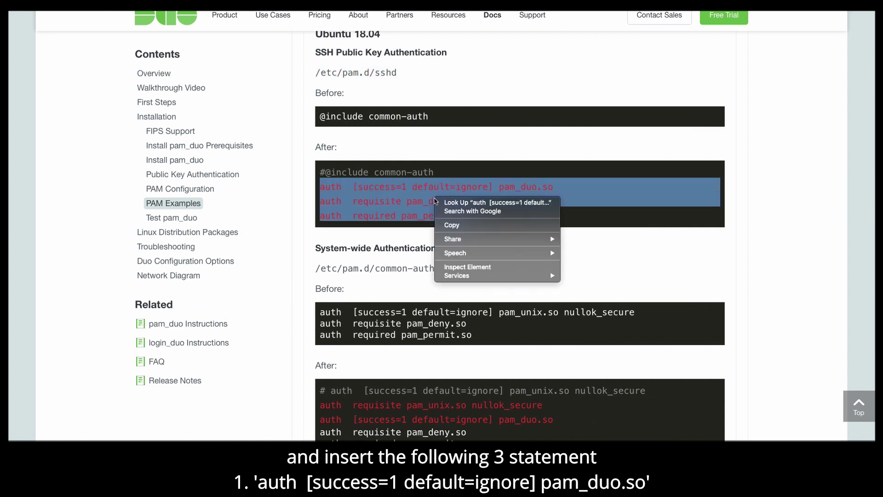
{"action": "left_click", "coordinate": [455, 226]}
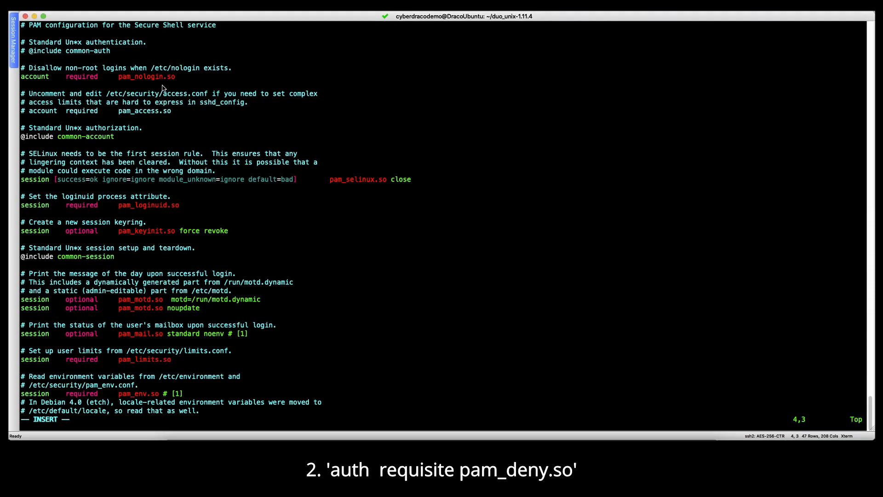
Paste the three auth lines below the commented-out common-auth include and save with :wq!
{"action": "key", "text": "Down"}
{"action": "key", "text": "Return"}
{"action": "key", "text": "Up"}
{"action": "key", "text": "super+v"}
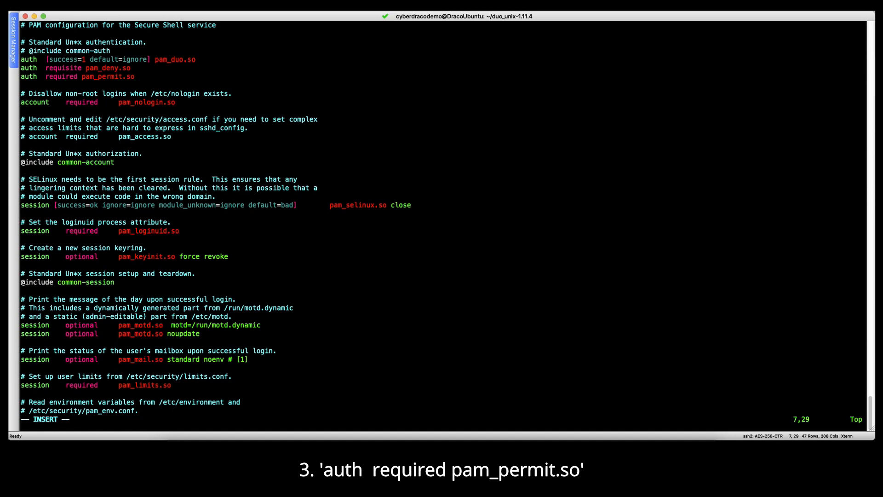
{"action": "key", "text": "Escape"}
{"action": "type", "text": ":wq!"}
{"action": "key", "text": "Return"}
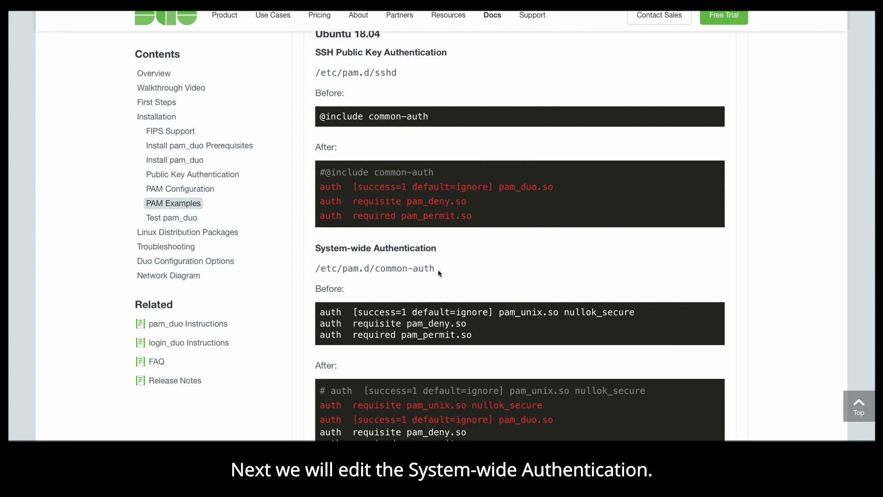
Select the /etc/pam.d/common-auth path in the docs for copying
{"action": "left_click_drag", "start_coordinate": [438, 270], "coordinate": [315, 268]}
{"action": "right_click", "coordinate": [332, 273]}
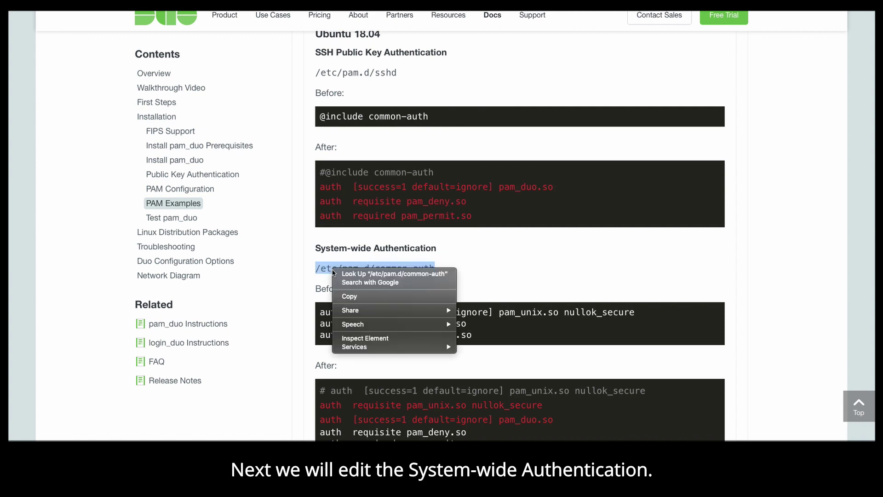
Copy the common-auth path and run sudo vi /etc/pam.d/common-auth, moving to the pam_unix line
{"action": "left_click", "coordinate": [347, 298]}
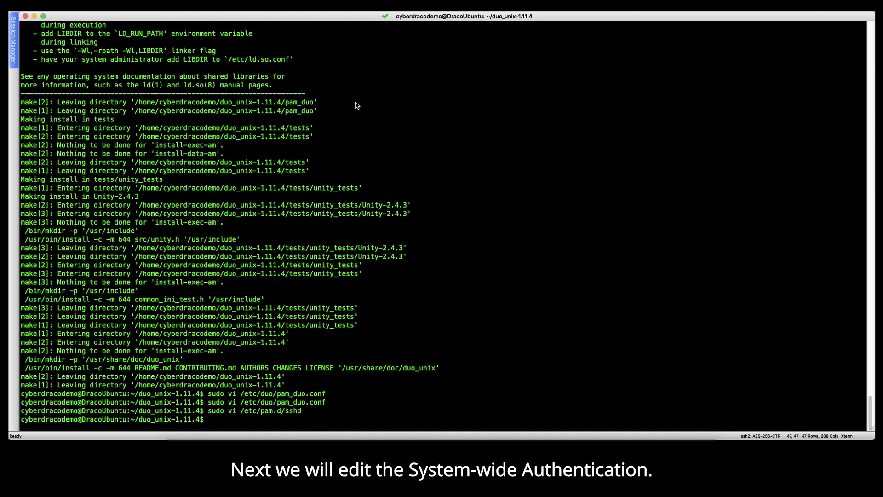
{"action": "type", "text": "sudo /etc/pam.d/common-auth"}
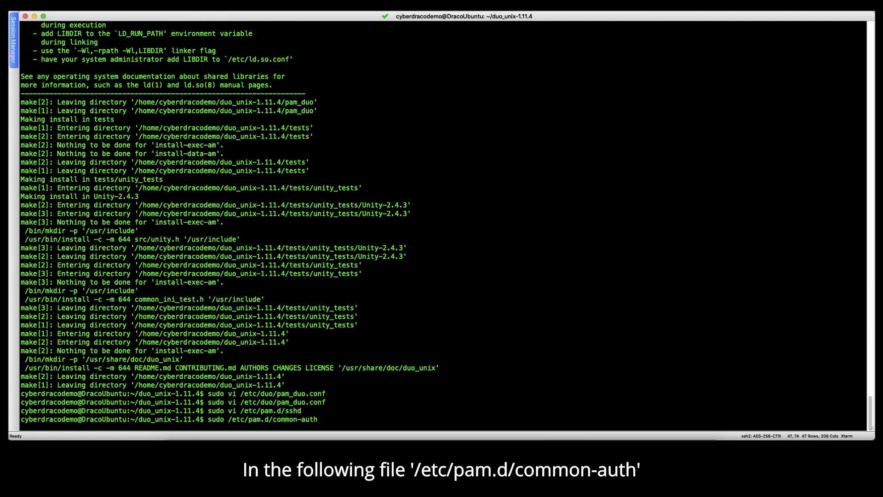
{"action": "key", "text": "Left"}
{"action": "key", "text": "Left"}
{"action": "key", "text": "Left"}
{"action": "key", "text": "Left"}
{"action": "key", "text": "Left"}
{"action": "key", "text": "Left"}
{"action": "type", "text": "vi"}
{"action": "key", "text": "Return"}
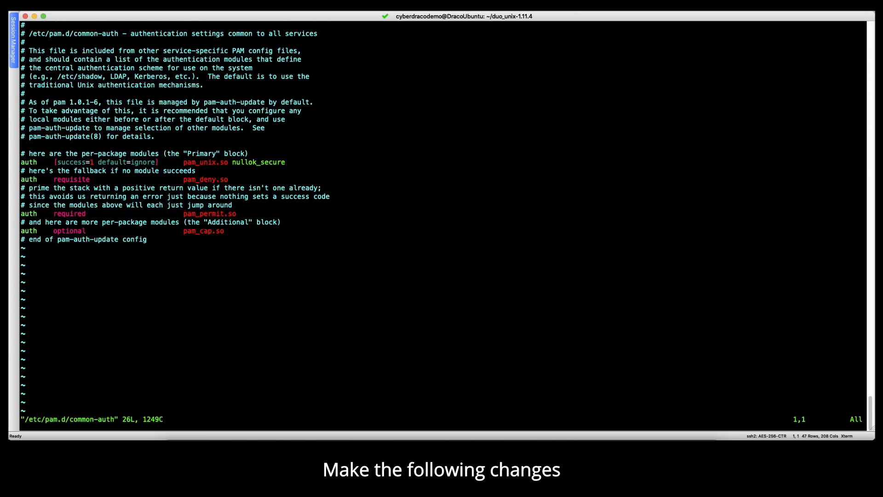
{"action": "key", "text": "Down"}
{"action": "key", "text": "Down"}
{"action": "key", "text": "Down"}
{"action": "key", "text": "Down"}
{"action": "key", "text": "Down"}
{"action": "key", "text": "Down"}
{"action": "key", "text": "Down"}
{"action": "key", "text": "Down"}
{"action": "key", "text": "Down"}
{"action": "key", "text": "Down"}
{"action": "key", "text": "Down"}
{"action": "type", "text": "i#"}
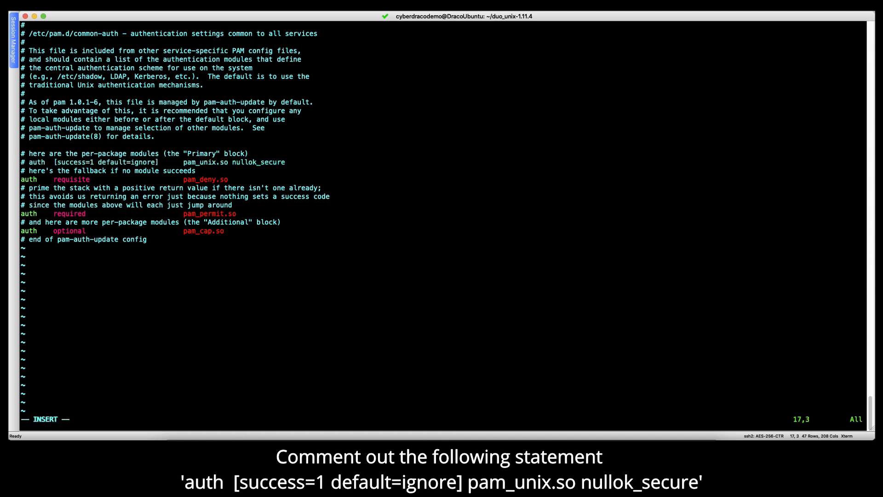
Insert a blank line below the commented-out pam_unix line and undo the stray pasted path
{"action": "key", "text": "End"}
{"action": "key", "text": "Return"}
{"action": "key", "text": "Return"}
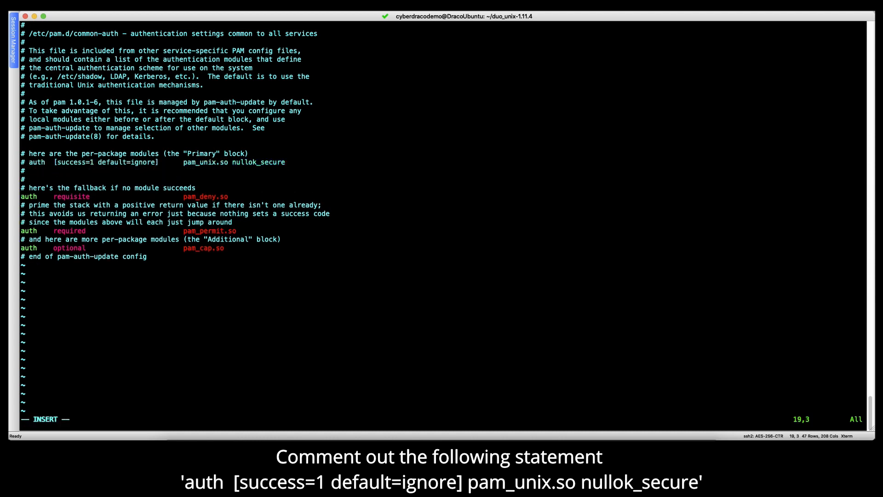
{"action": "key", "text": "BackSpace"}
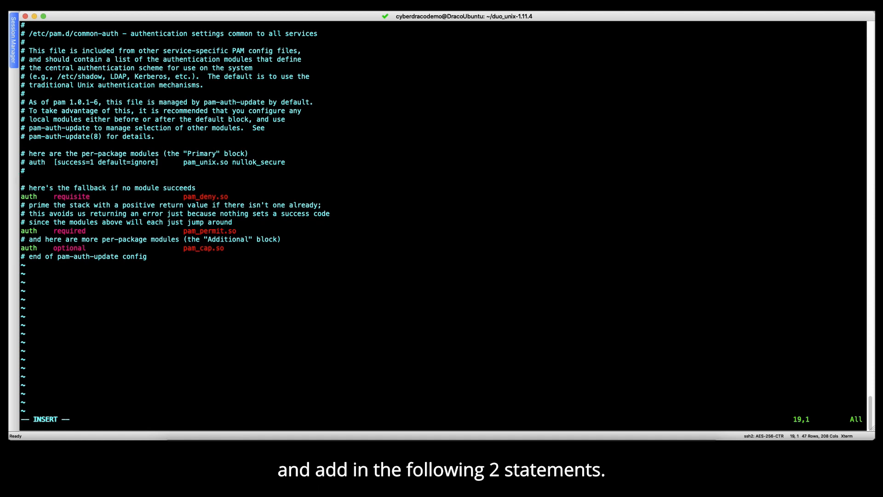
{"action": "key", "text": "Right"}
{"action": "key", "text": "BackSpace"}
{"action": "type", "text": "/etc/pam.d/common-auth"}
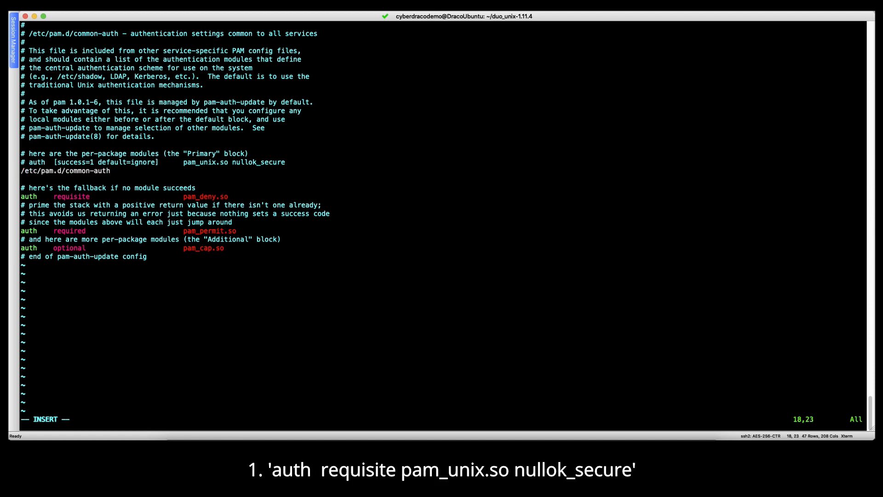
{"action": "key", "text": "BackSpace"}
{"action": "key", "text": "BackSpace"}
{"action": "key", "text": "BackSpace"}
{"action": "key", "text": "Escape"}
{"action": "key", "text": "u"}
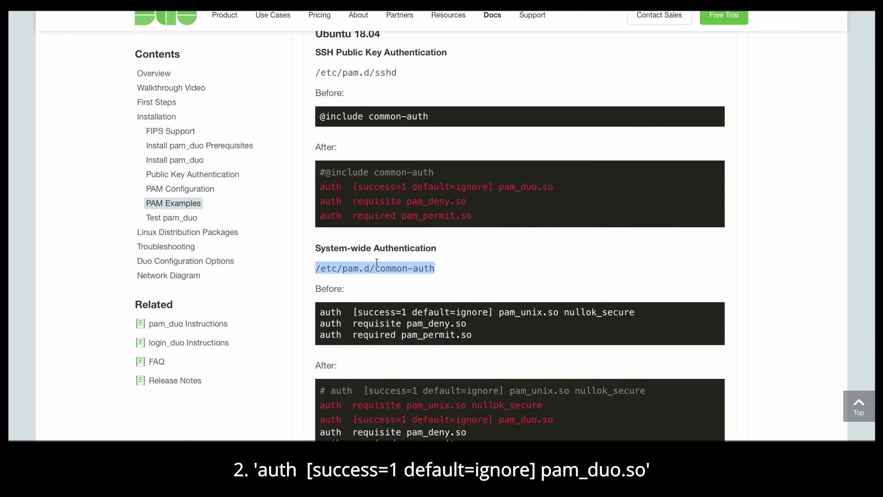
{"action": "scroll", "coordinate": [363, 238], "scroll_direction": "down", "scroll_amount": 1}
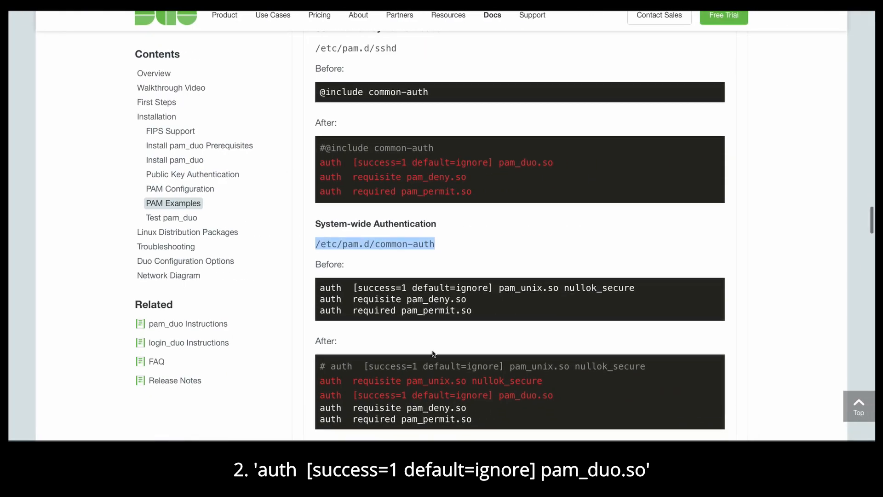
Copy the two new pam_unix requisite and pam_duo auth lines from the After example
{"action": "left_click_drag", "start_coordinate": [557, 401], "coordinate": [332, 385]}
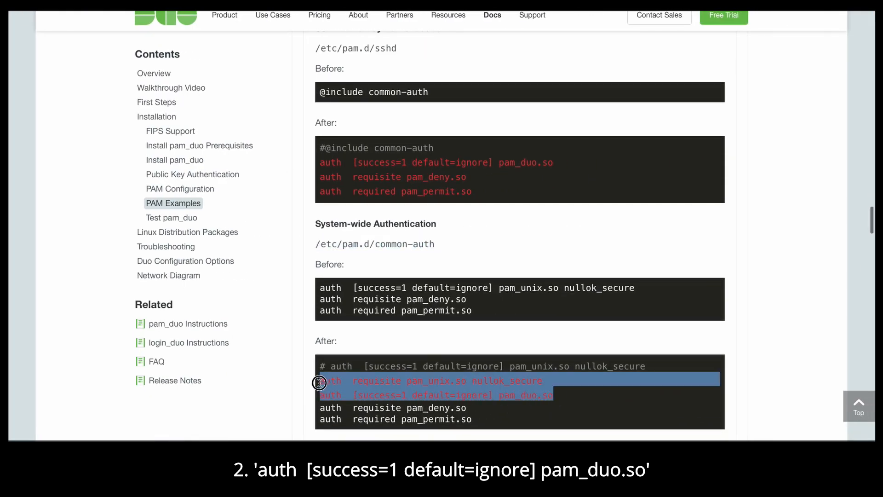
{"action": "right_click", "coordinate": [358, 382]}
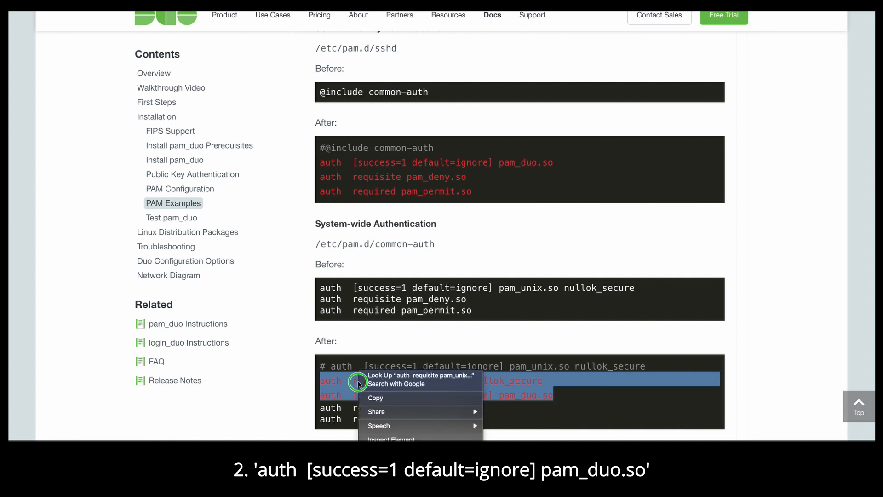
{"action": "left_click", "coordinate": [376, 398]}
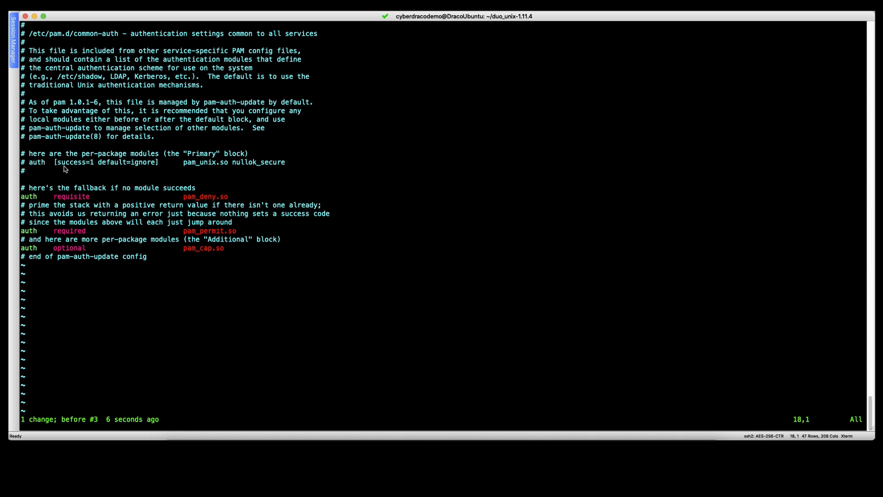
Paste the pam_unix requisite and pam_duo auth lines into common-auth and fix the line start before saving
{"action": "key", "text": "Down"}
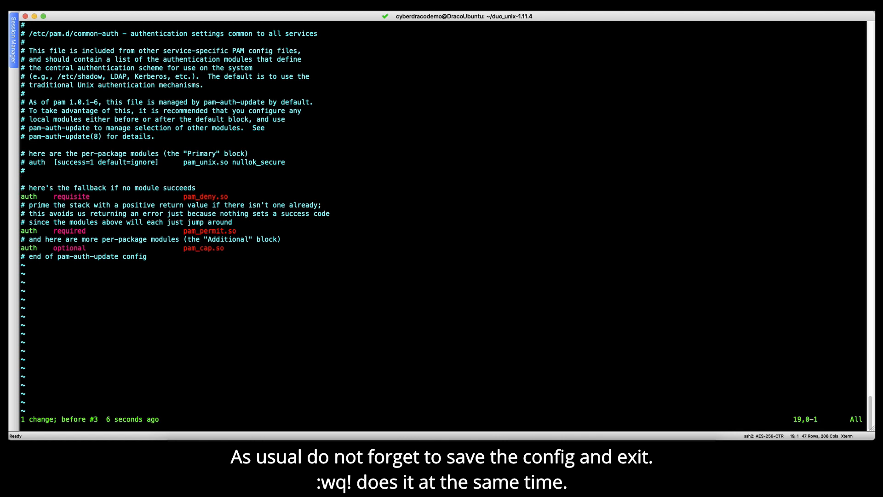
{"action": "key", "text": "super+v"}
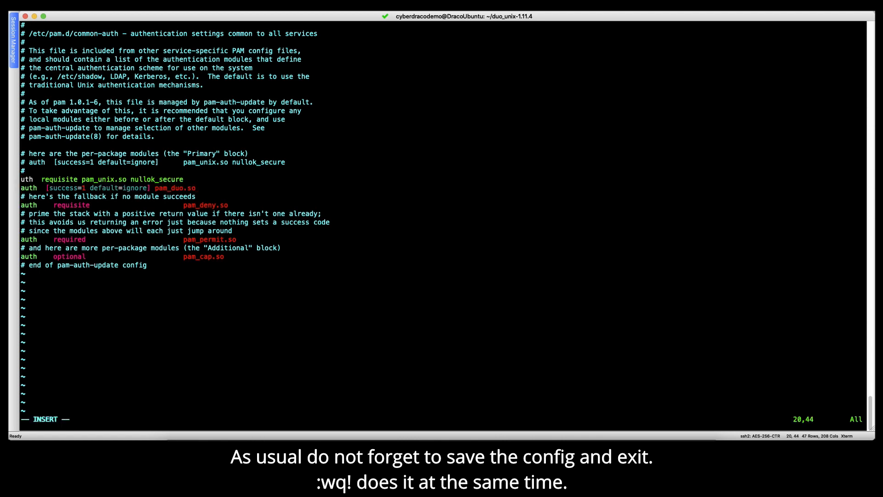
{"action": "key", "text": "Up"}
{"action": "key", "text": "Home"}
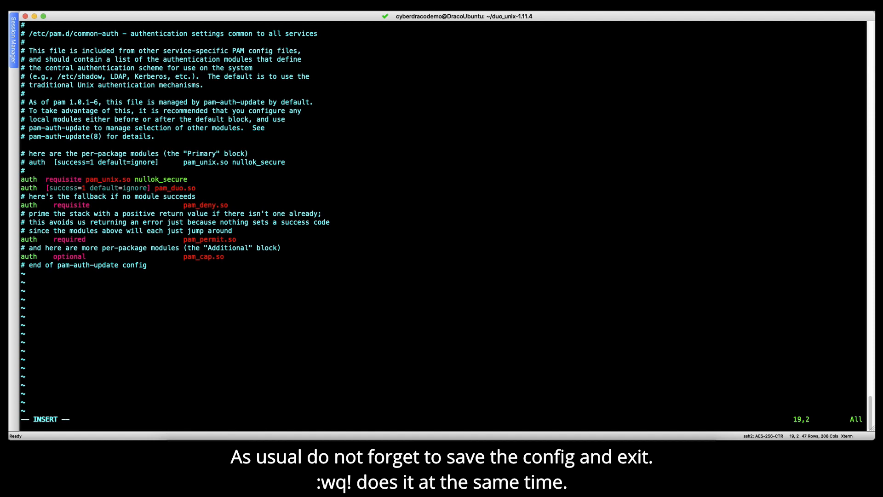
{"action": "type", "text": "a"}
{"action": "key", "text": "Escape"}
{"action": "type", "text": ":wq!"}
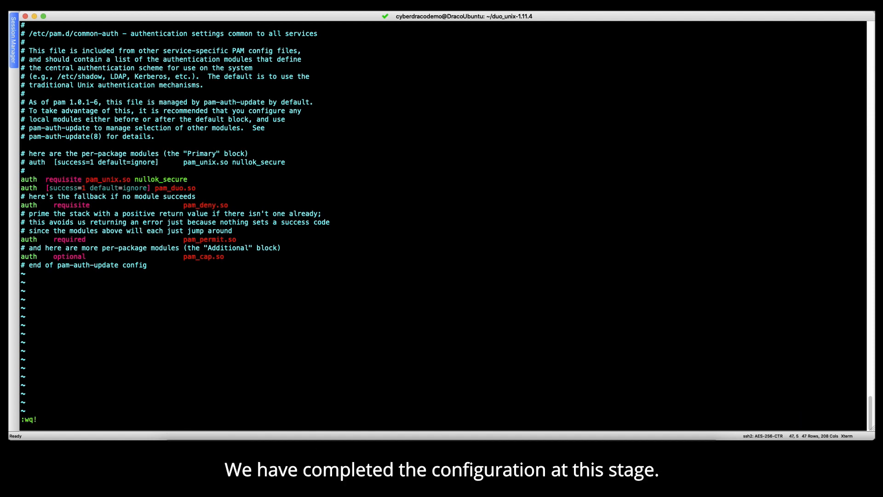
{"action": "key", "text": "Return"}
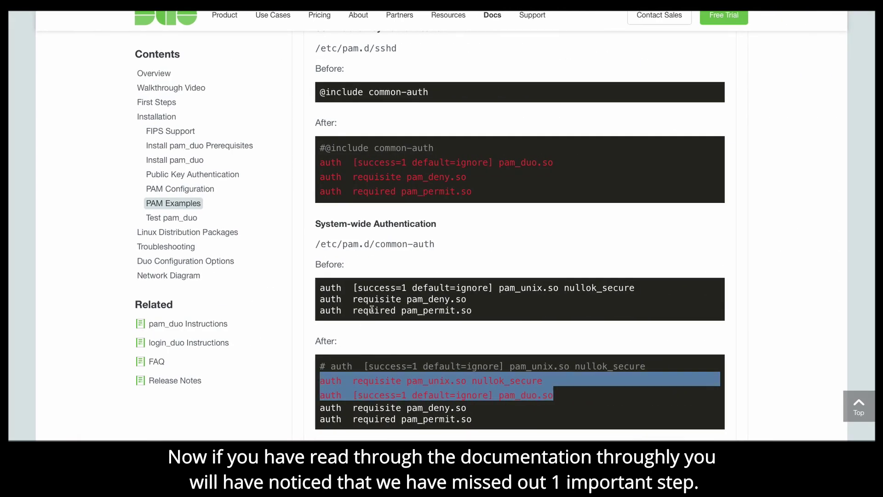
{"action": "scroll", "coordinate": [372, 313], "scroll_direction": "down", "scroll_amount": 2}
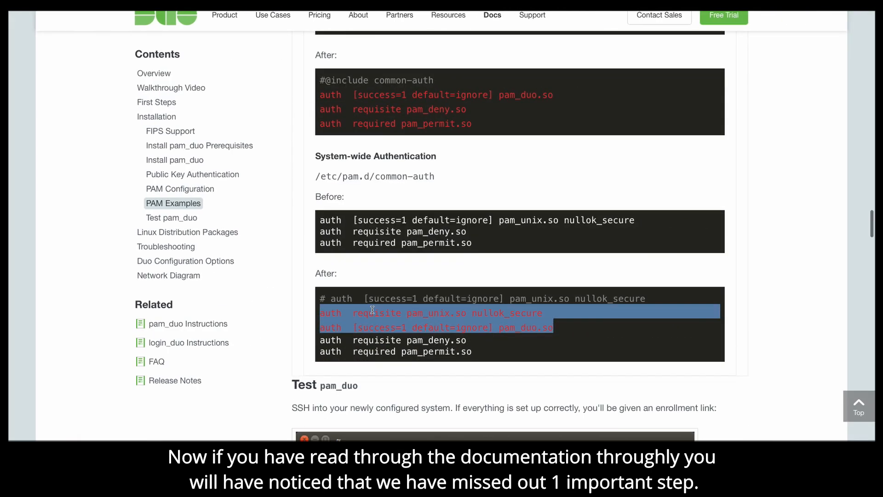
{"action": "scroll", "coordinate": [372, 313], "scroll_direction": "down", "scroll_amount": 3}
{"action": "scroll", "coordinate": [372, 312], "scroll_direction": "up", "scroll_amount": 1}
{"action": "scroll", "coordinate": [372, 313], "scroll_direction": "up", "scroll_amount": 2}
{"action": "scroll", "coordinate": [371, 313], "scroll_direction": "up", "scroll_amount": 2}
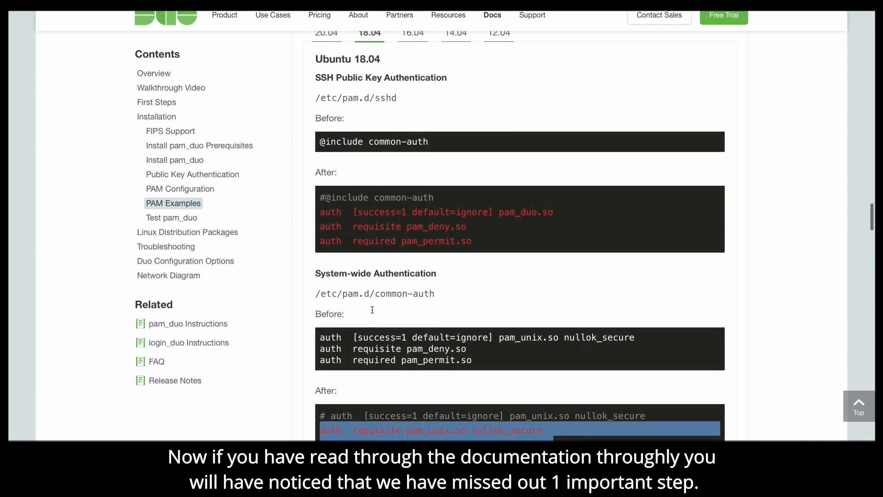
{"action": "scroll", "coordinate": [372, 311], "scroll_direction": "down", "scroll_amount": 2}
{"action": "scroll", "coordinate": [372, 310], "scroll_direction": "down", "scroll_amount": 1}
{"action": "scroll", "coordinate": [371, 310], "scroll_direction": "down", "scroll_amount": 2}
{"action": "scroll", "coordinate": [372, 312], "scroll_direction": "up", "scroll_amount": 2}
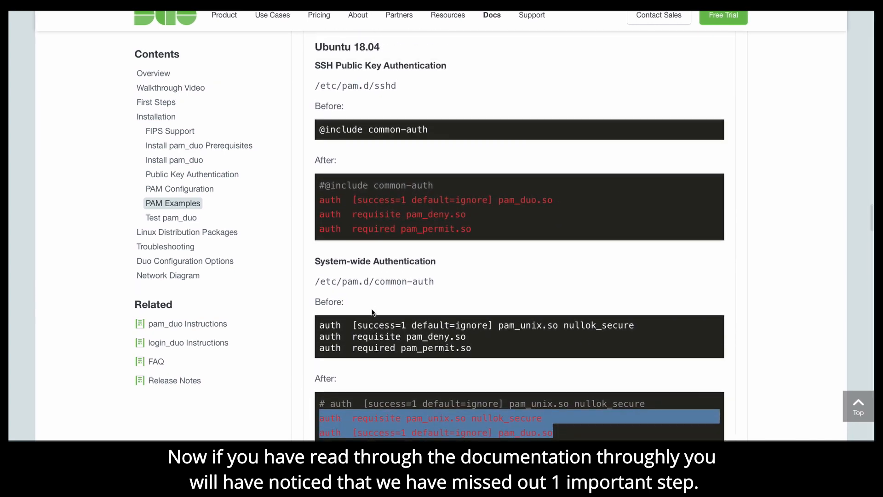
{"action": "scroll", "coordinate": [371, 313], "scroll_direction": "up", "scroll_amount": 1}
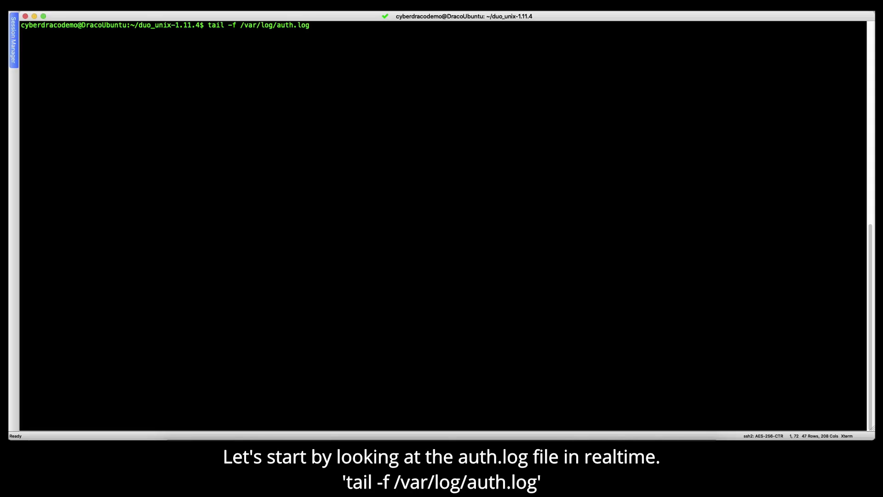
Follow /var/log/auth.log live and open a second DracoUbuntuAzure SSH session from Session Manager
{"action": "key", "text": "Return"}
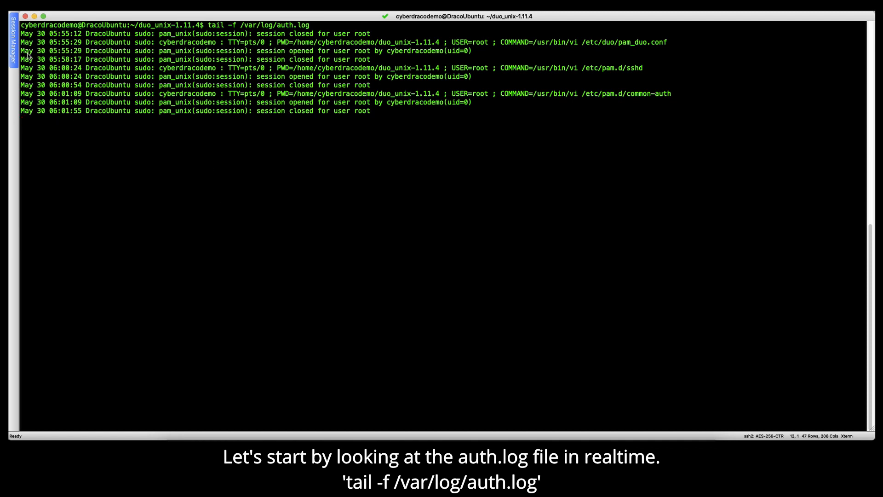
{"action": "left_click", "coordinate": [14, 49]}
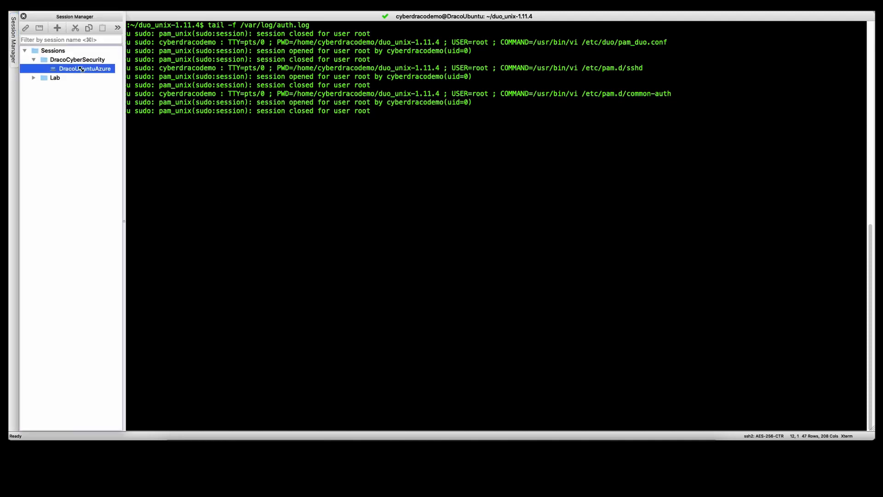
{"action": "double_click", "coordinate": [83, 70]}
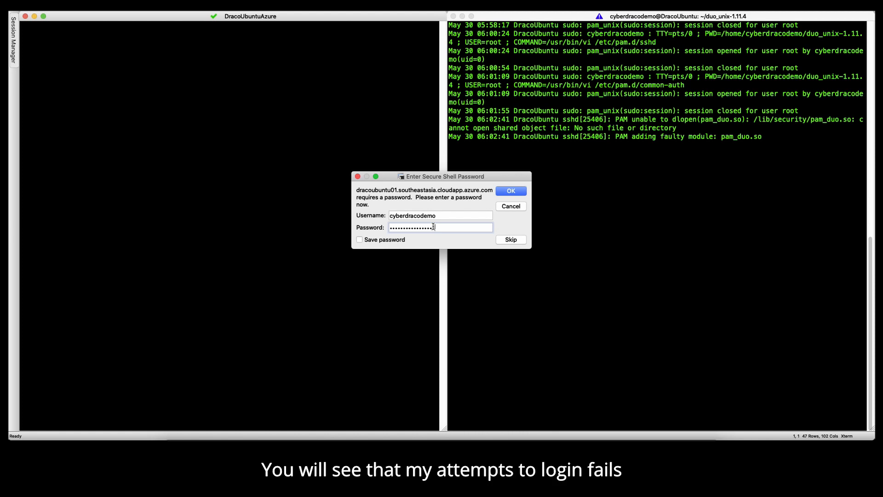
Submit the SSH password, dismiss the authentication failure and cancel the repeated prompt
{"action": "key", "text": "Return"}
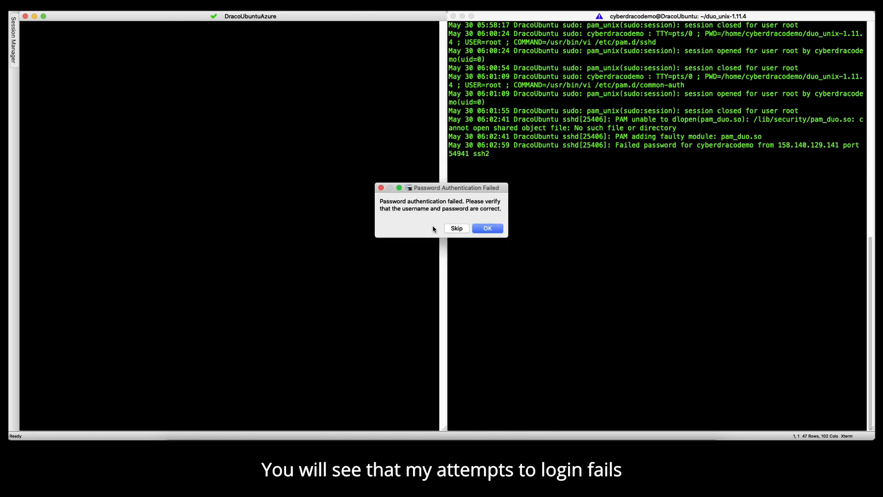
{"action": "left_click", "coordinate": [491, 230]}
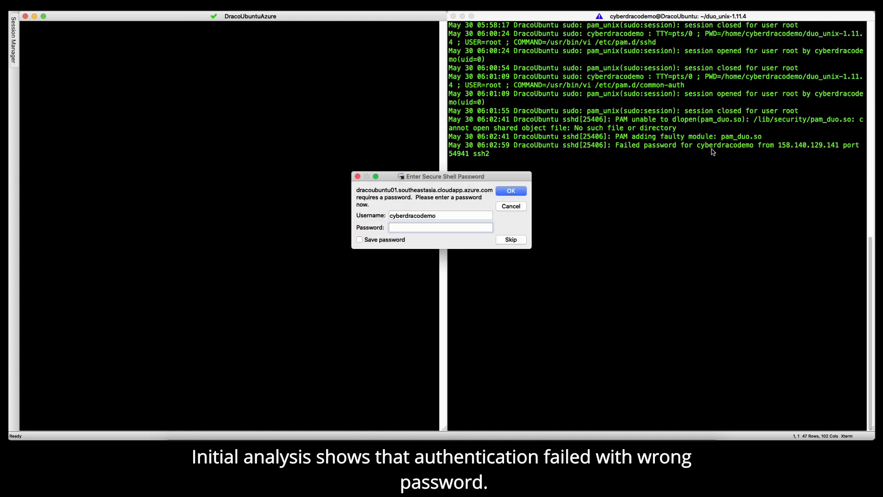
{"action": "left_click", "coordinate": [511, 206]}
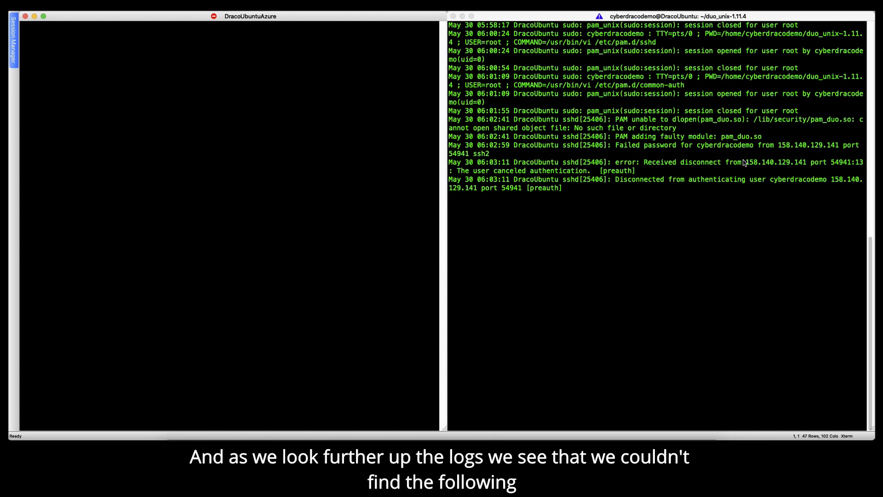
Highlight the missing /lib/security/pam_duo.so path in the auth log error
{"action": "left_click_drag", "start_coordinate": [753, 121], "coordinate": [851, 125]}
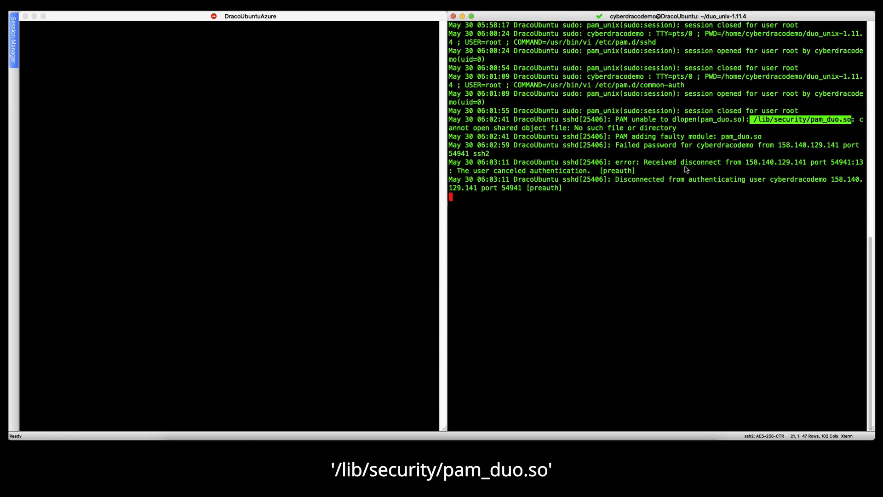
{"action": "left_click", "coordinate": [607, 247]}
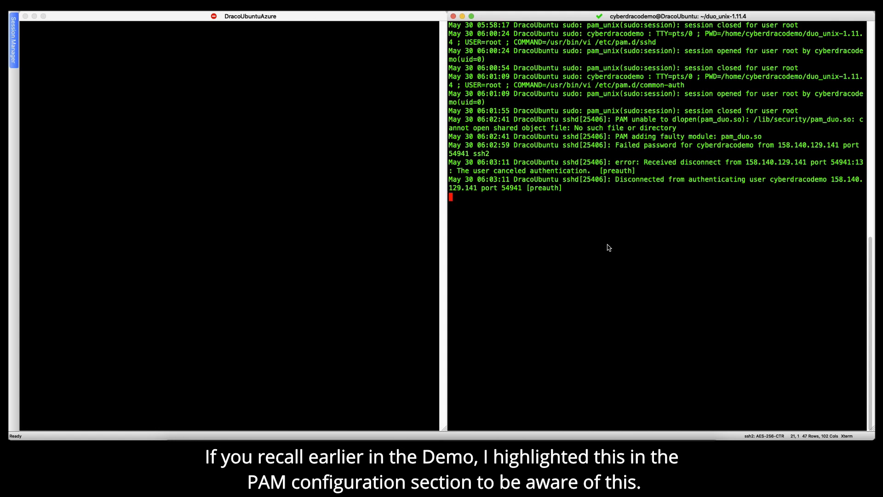
Stop following the log and search for pam_duo.so with 'find ~/ pam_duo.so | grep pam_duo.so'
{"action": "key", "text": "ctrl+c"}
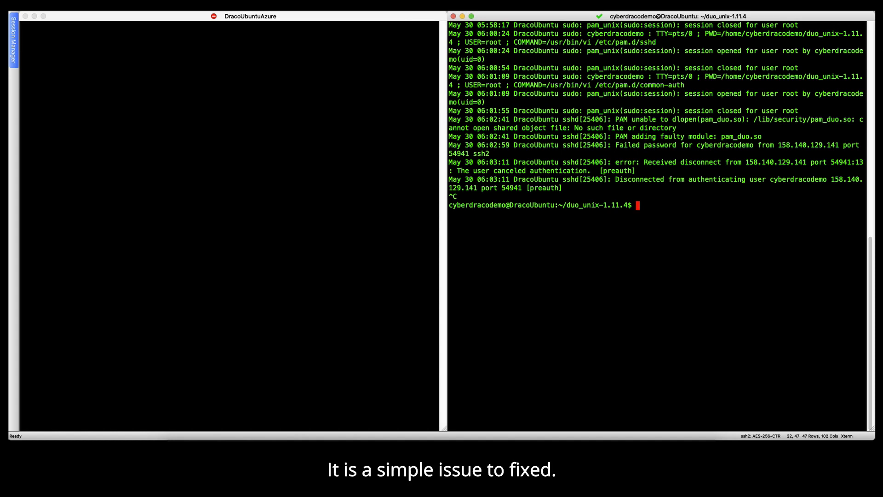
{"action": "type", "text": "find"}
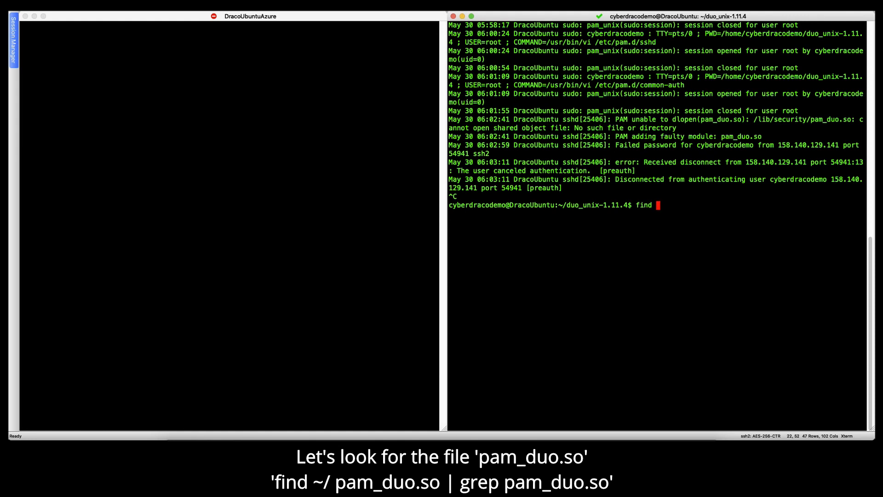
{"action": "type", "text": " ~/"}
{"action": "type", "text": " pam_duo.so | "}
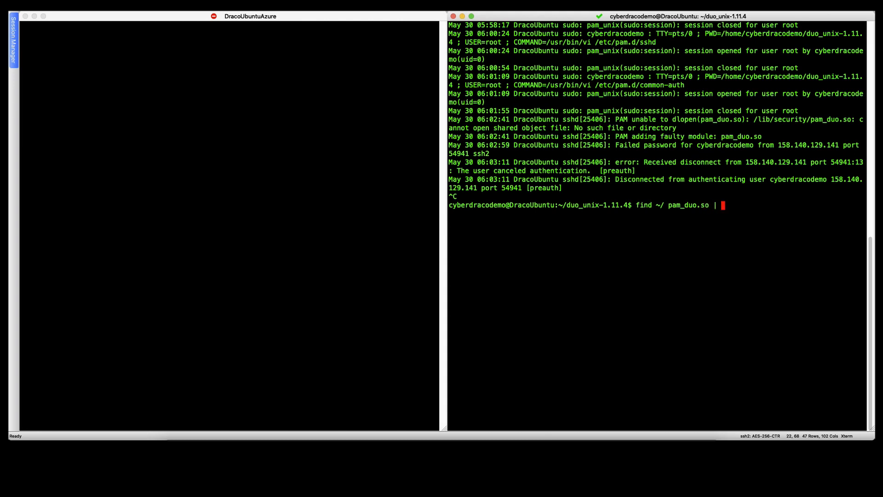
{"action": "type", "text": "grep"}
{"action": "left_click_drag", "start_coordinate": [669, 207], "coordinate": [710, 207]}
{"action": "middle_click", "coordinate": [783, 207]}
{"action": "key", "text": "Return"}
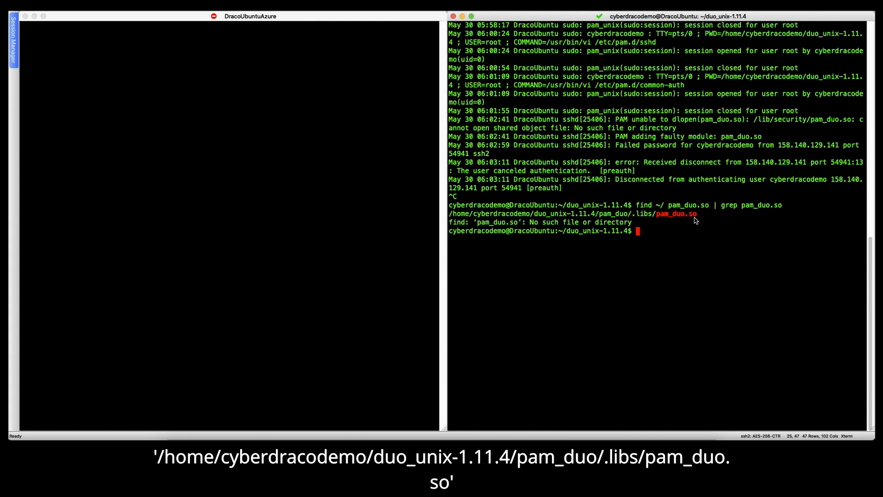
Highlight the found module path under ~/duo_unix-1.11.4/pam_duo/.libs
{"action": "left_click_drag", "start_coordinate": [449, 215], "coordinate": [653, 215]}
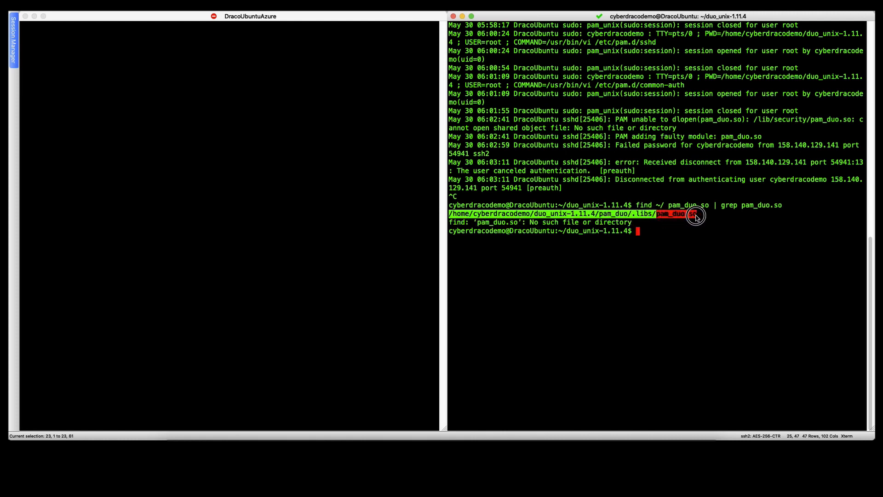
{"action": "left_click_drag", "start_coordinate": [652, 215], "coordinate": [695, 214]}
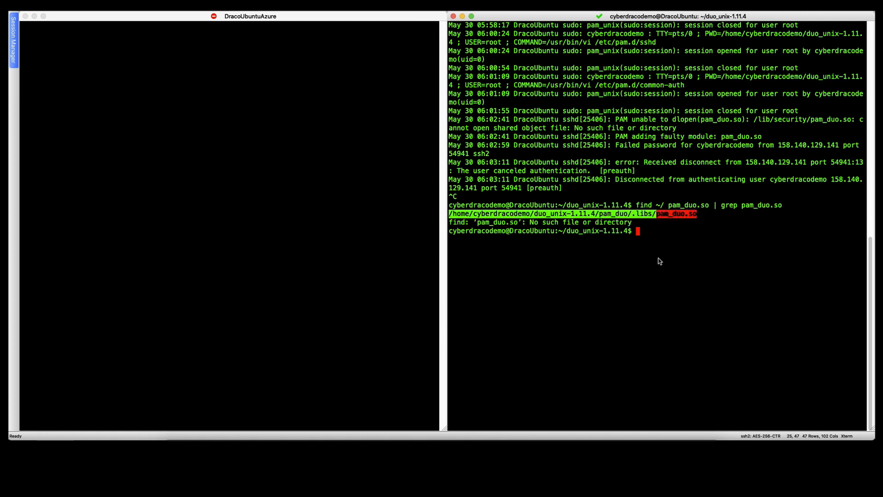
Find that /lib/security does not exist, then move into /lib and list it
{"action": "left_click", "coordinate": [659, 230]}
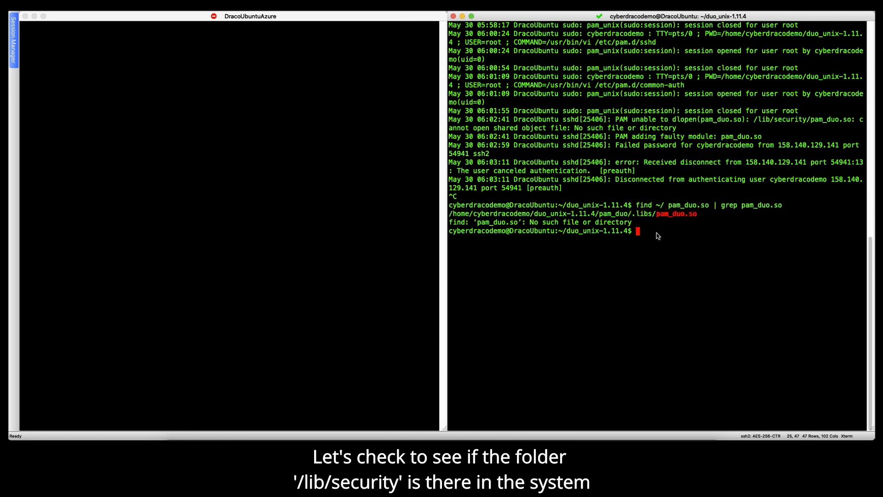
{"action": "type", "text": "cd /lib/securiy"}
{"action": "key", "text": "Return"}
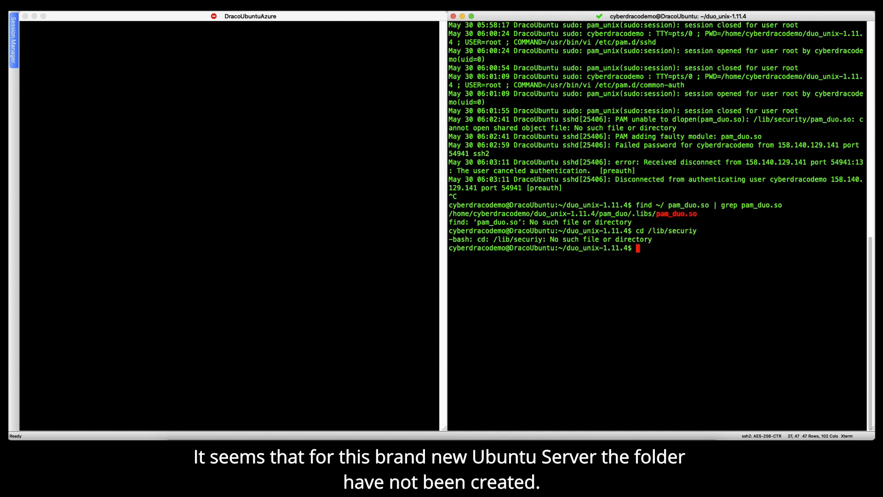
{"action": "type", "text": "cd /lib"}
{"action": "key", "text": "Return"}
{"action": "type", "text": "ls"}
{"action": "key", "text": "Return"}
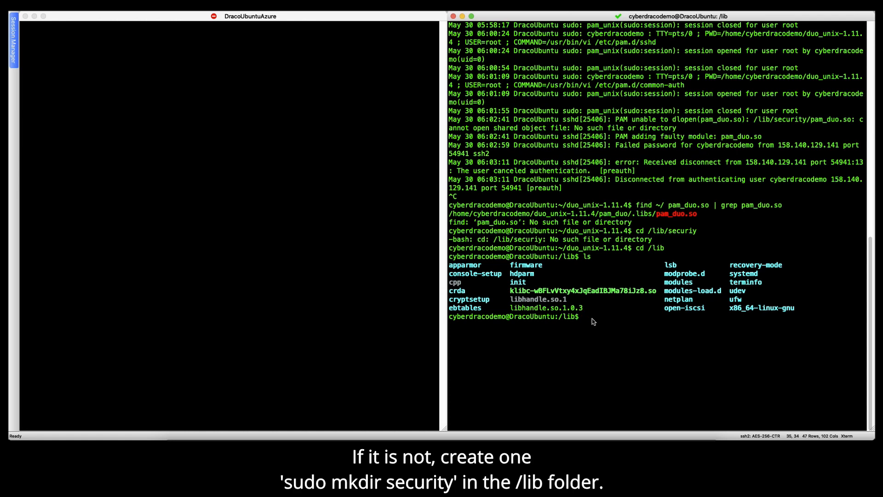
{"action": "type", "text": "sudo "}
{"action": "type", "text": "m"}
{"action": "type", "text": "kdir secruity"}
Create the security folder in /lib with sudo mkdir and confirm it in the listing
{"action": "key", "text": "BackSpace"}
{"action": "key", "text": "BackSpace"}
{"action": "key", "text": "BackSpace"}
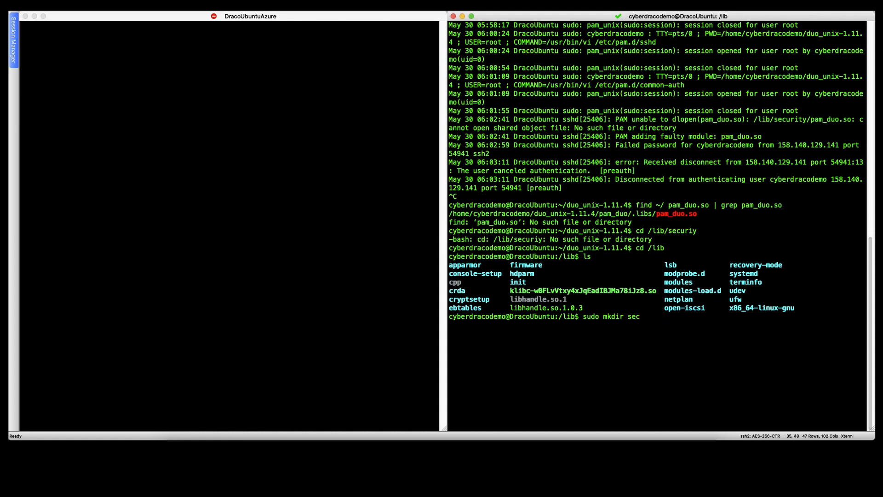
{"action": "type", "text": "urity"}
{"action": "key", "text": "Return"}
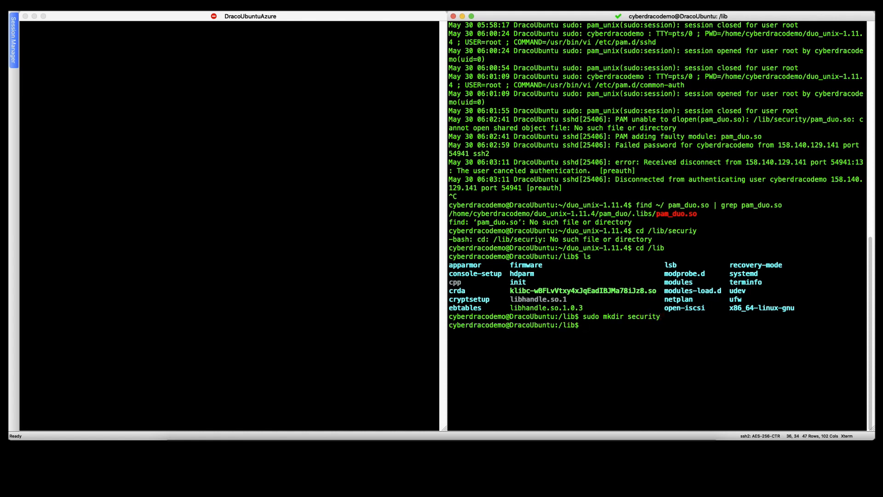
{"action": "type", "text": "ls"}
{"action": "key", "text": "Return"}
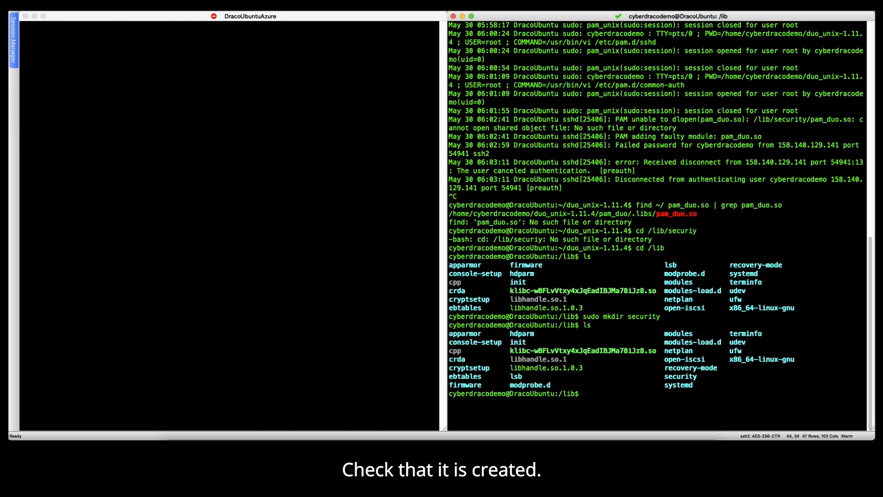
{"action": "left_click_drag", "start_coordinate": [697, 378], "coordinate": [666, 378]}
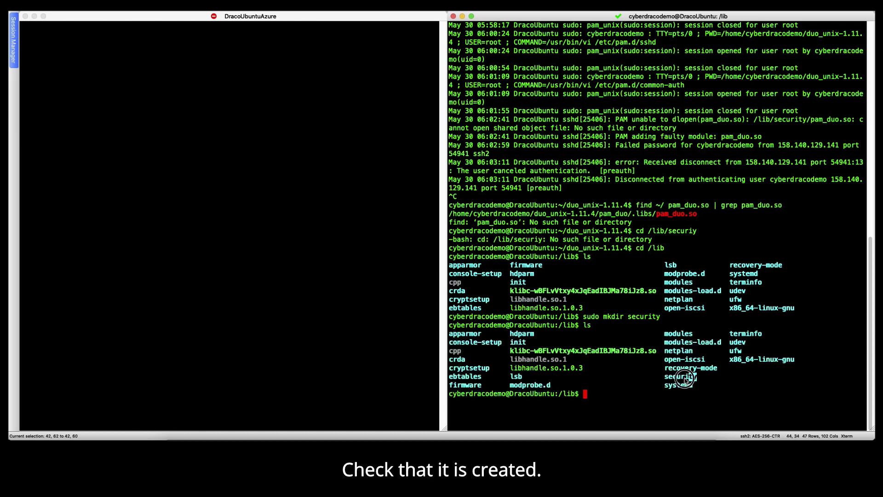
{"action": "left_click", "coordinate": [667, 382]}
{"action": "type", "text": "cd"}
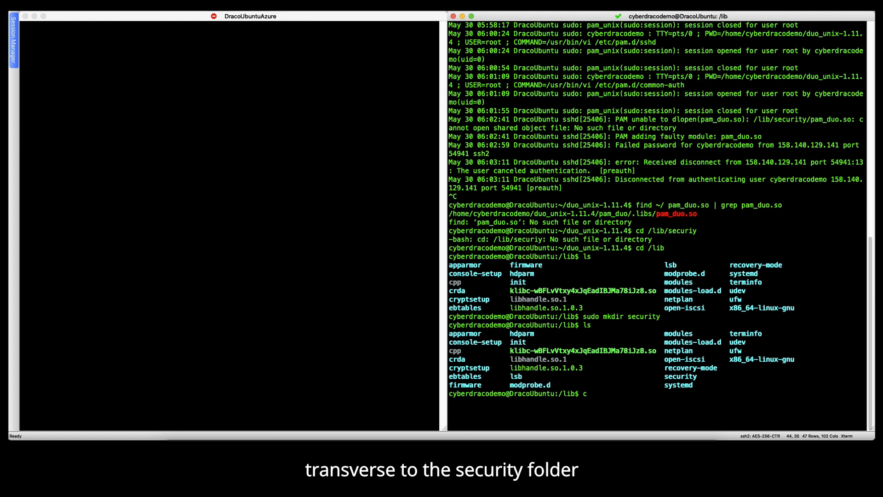
{"action": "type", "text": " sec"}
Enter /lib/security and attempt copying the built pam_duo.so into it
{"action": "key", "text": "Tab"}
{"action": "key", "text": "Return"}
{"action": "type", "text": "cp"}
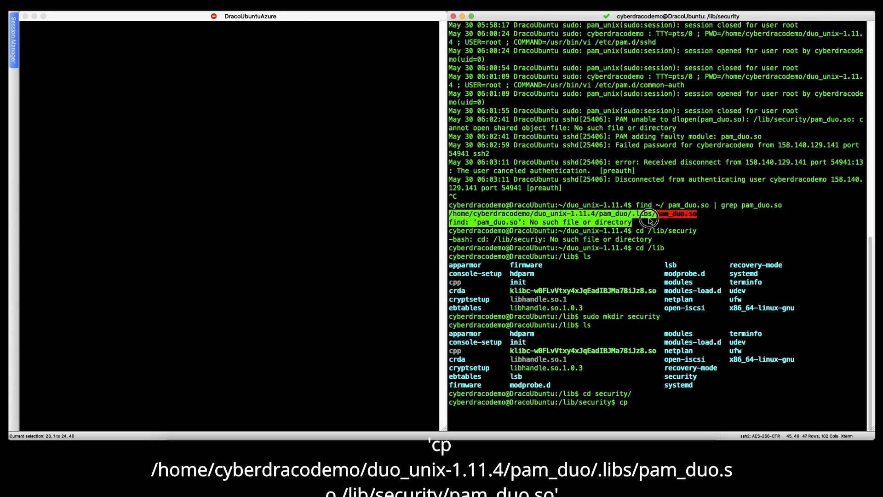
{"action": "left_click_drag", "start_coordinate": [450, 214], "coordinate": [696, 214]}
{"action": "right_click", "coordinate": [678, 376]}
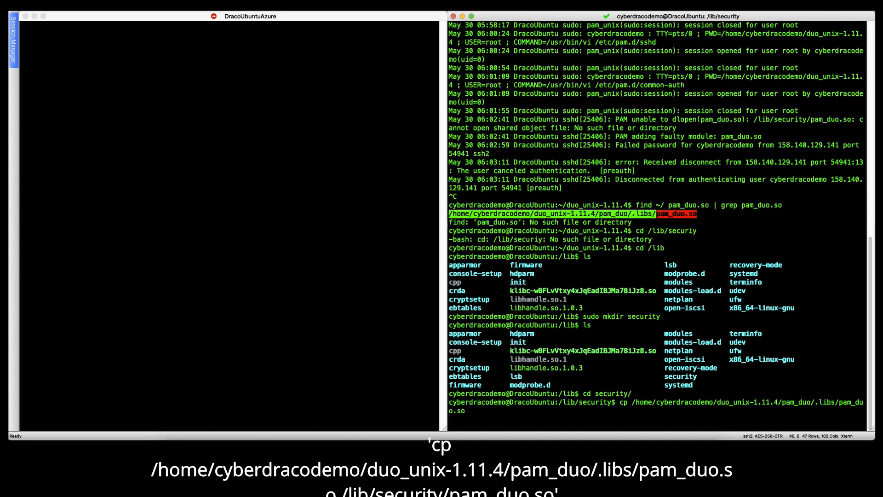
{"action": "type", "text": "pam_duo.s"}
{"action": "type", "text": "o"}
{"action": "key", "text": "Return"}
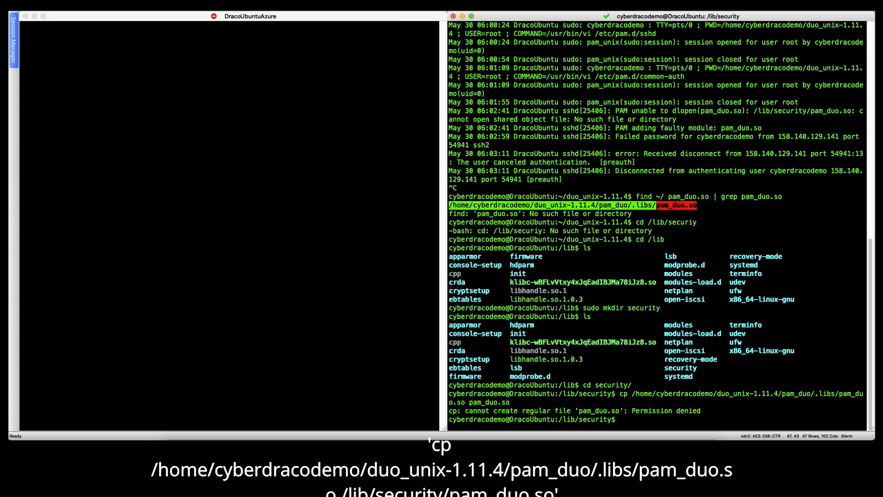
Rerun the copy with sudo and list the folder to confirm pam_duo.so arrived
{"action": "key", "text": "Up"}
{"action": "key", "text": "Home"}
{"action": "type", "text": "sudo"}
{"action": "key", "text": "Return"}
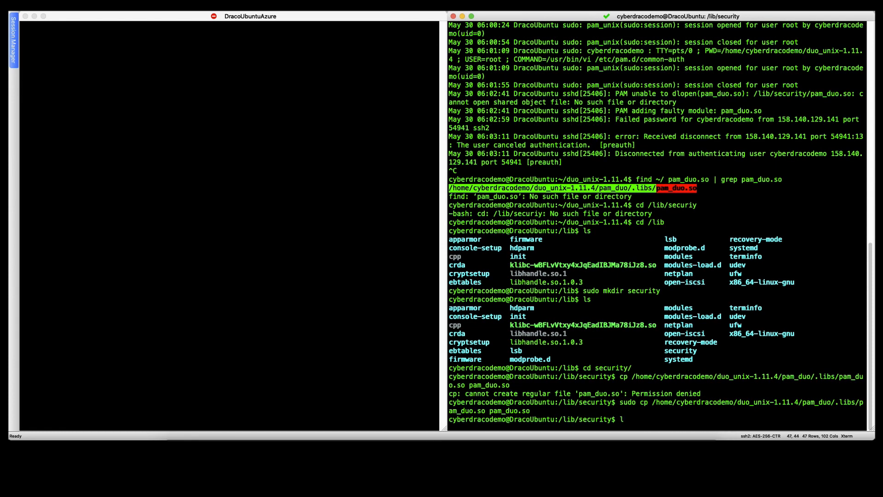
{"action": "type", "text": "s"}
{"action": "key", "text": "Return"}
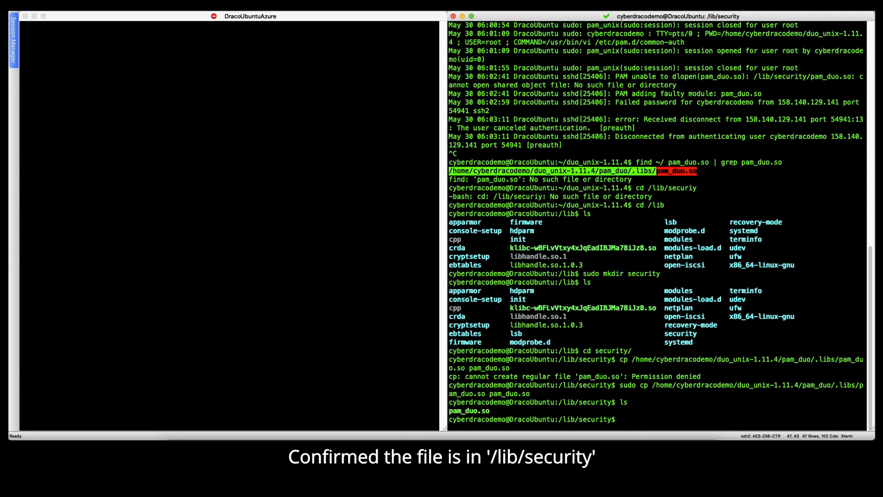
{"action": "type", "text": "clear"}
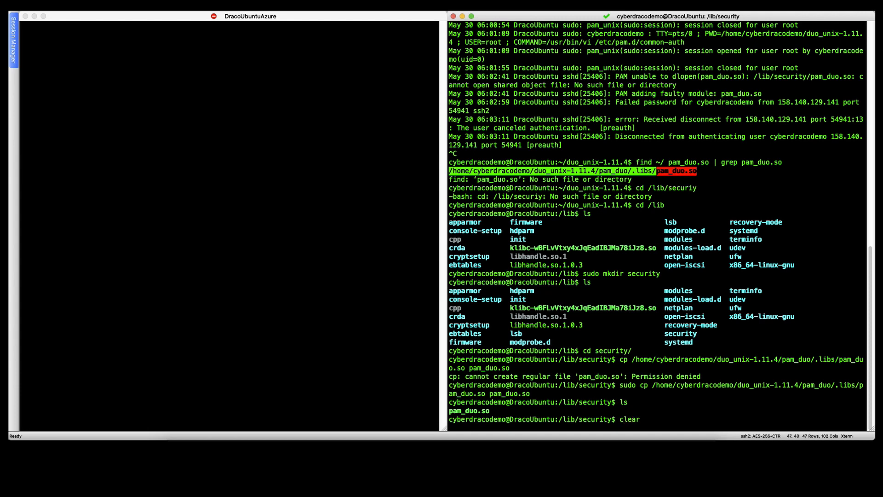
Follow auth.log again, then reconnect the server session and submit the password
{"action": "key", "text": "Return"}
{"action": "type", "text": "tail -f /var/log/auth.log"}
{"action": "key", "text": "Return"}
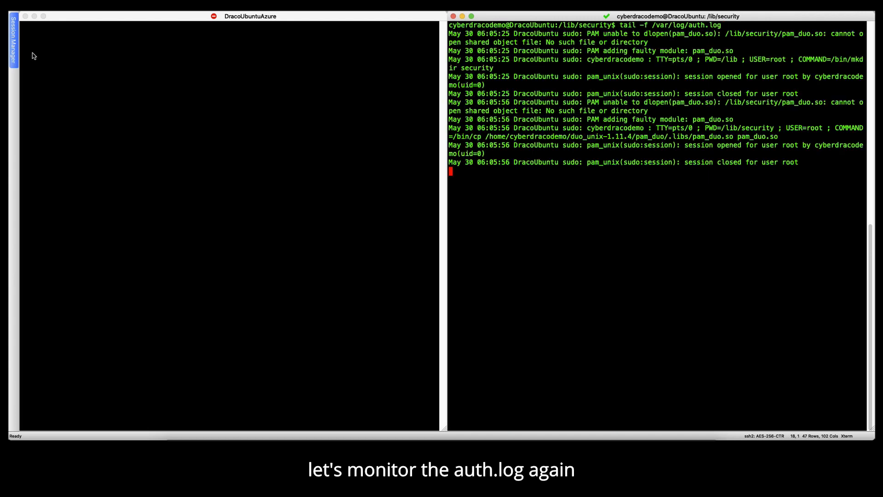
{"action": "right_click", "coordinate": [100, 24]}
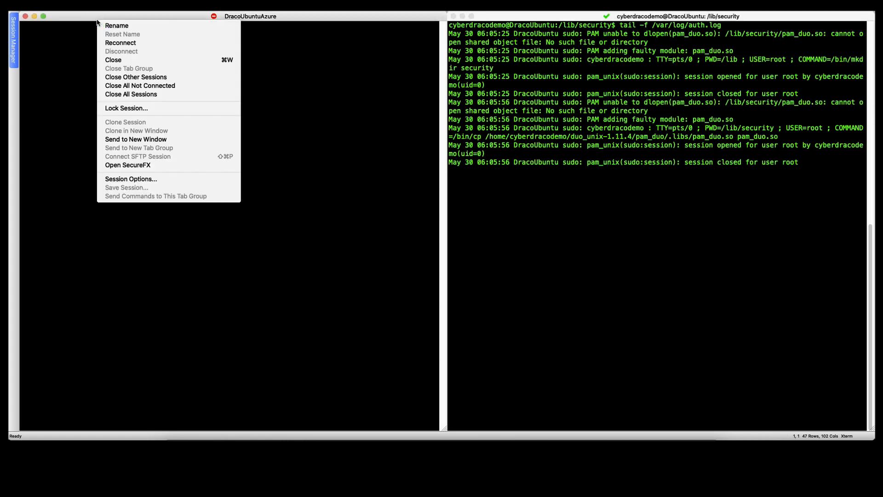
{"action": "left_click", "coordinate": [116, 43]}
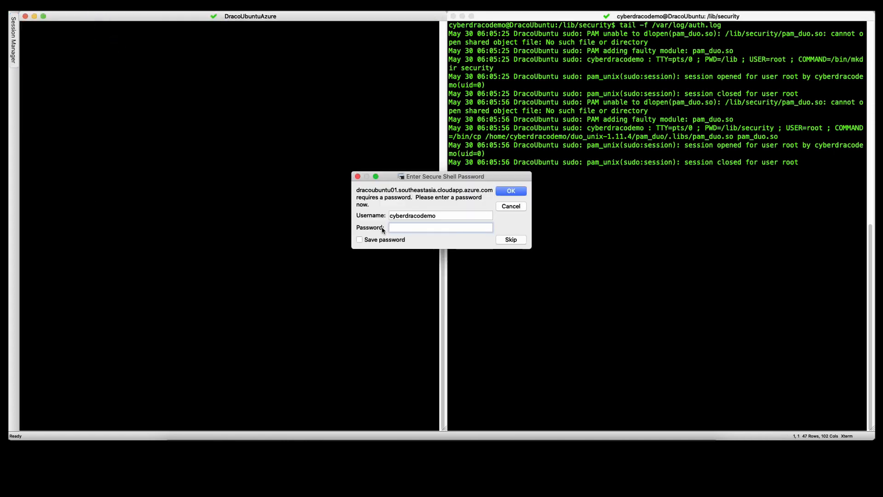
{"action": "type", "text": "••"}
{"action": "key", "text": "Return"}
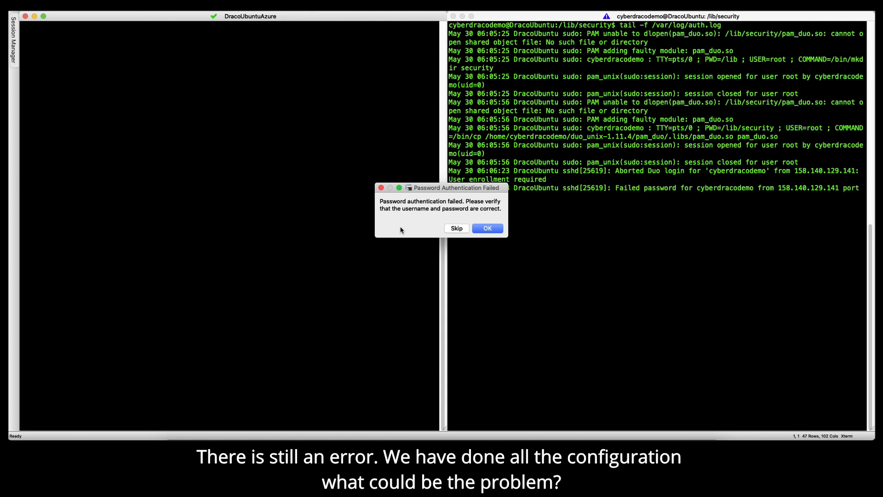
Dismiss the authentication failure and highlight the Aborted Duo login entry for the user
{"action": "left_click", "coordinate": [484, 233]}
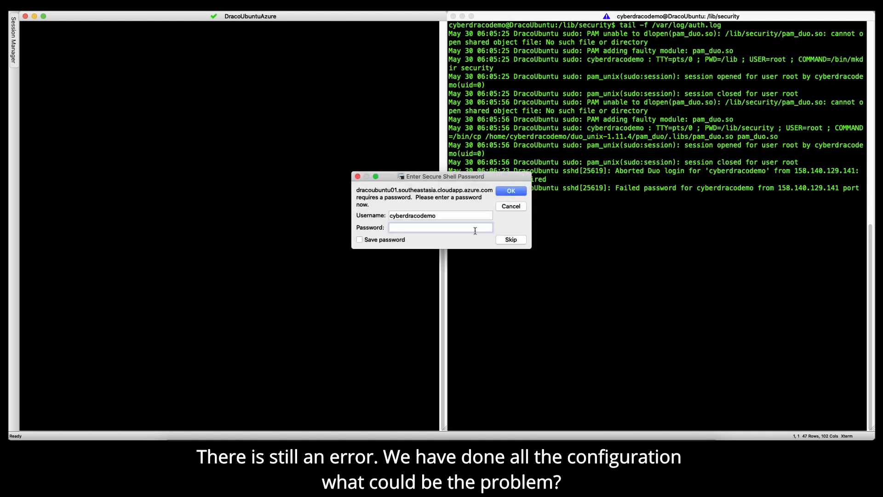
{"action": "left_click", "coordinate": [507, 207]}
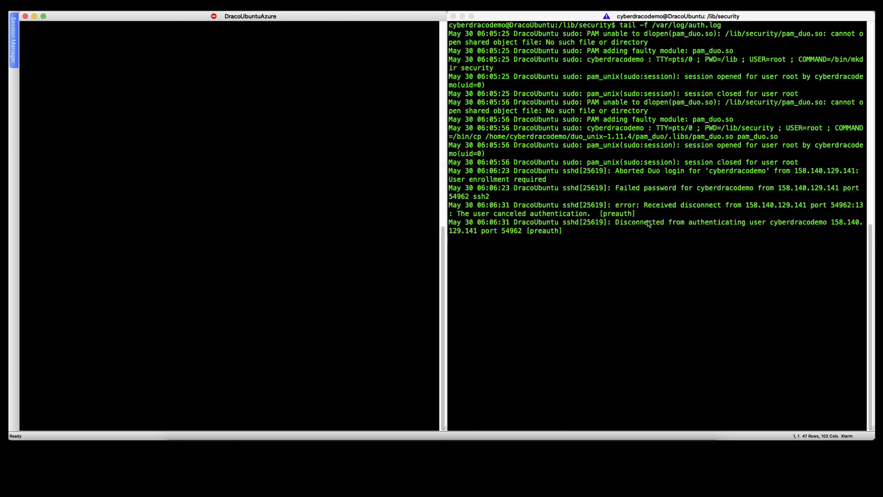
{"action": "left_click_drag", "start_coordinate": [615, 172], "coordinate": [660, 176]}
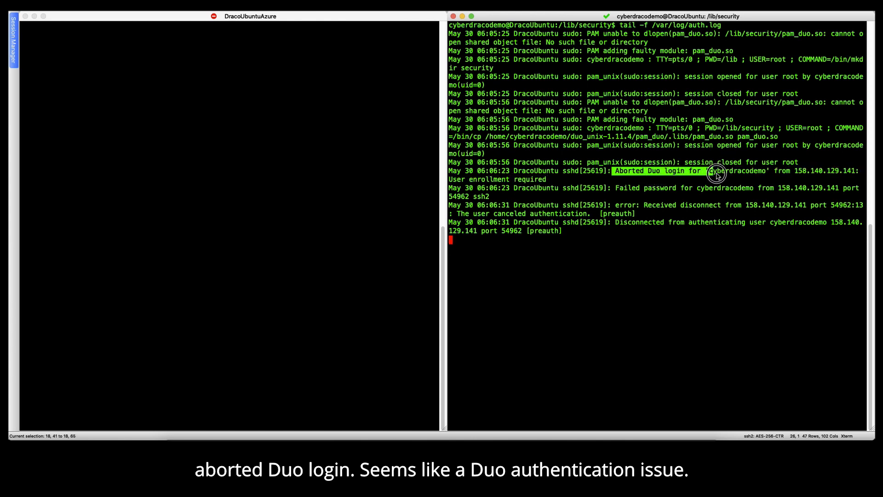
{"action": "left_click_drag", "start_coordinate": [659, 176], "coordinate": [773, 178]}
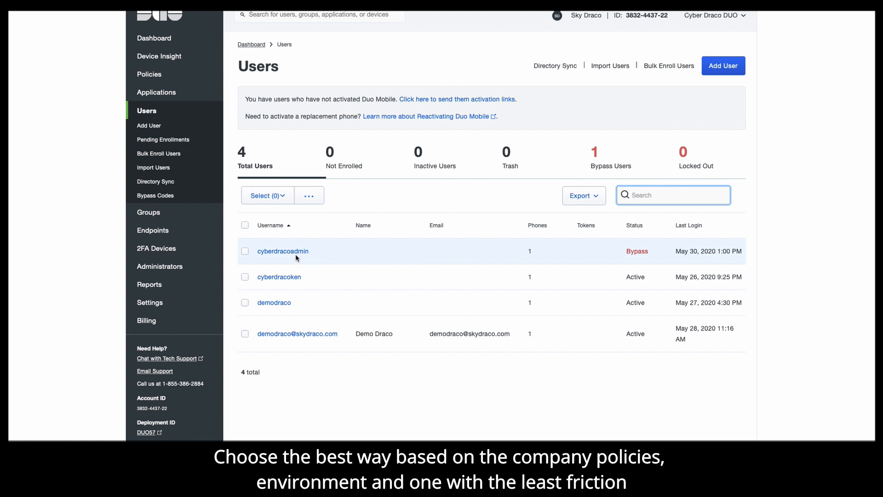
Add a new Duo user named cyberdracodemo
{"action": "left_click", "coordinate": [728, 65]}
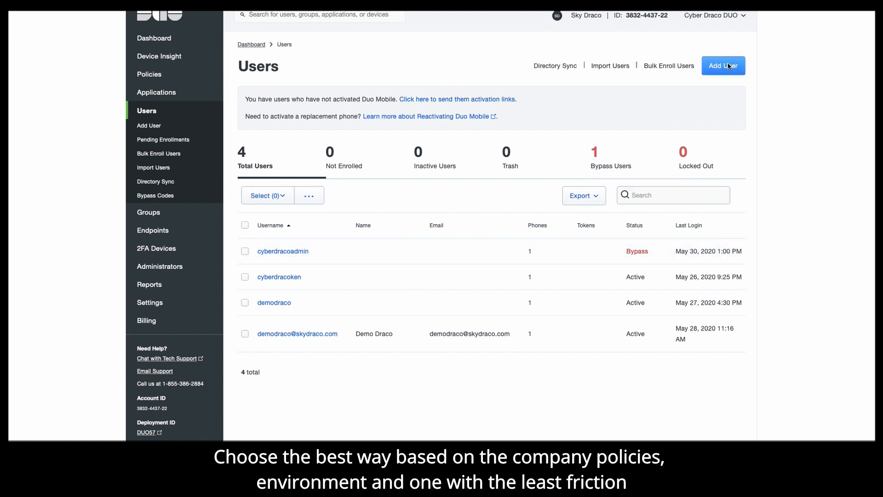
{"action": "left_click", "coordinate": [387, 157]}
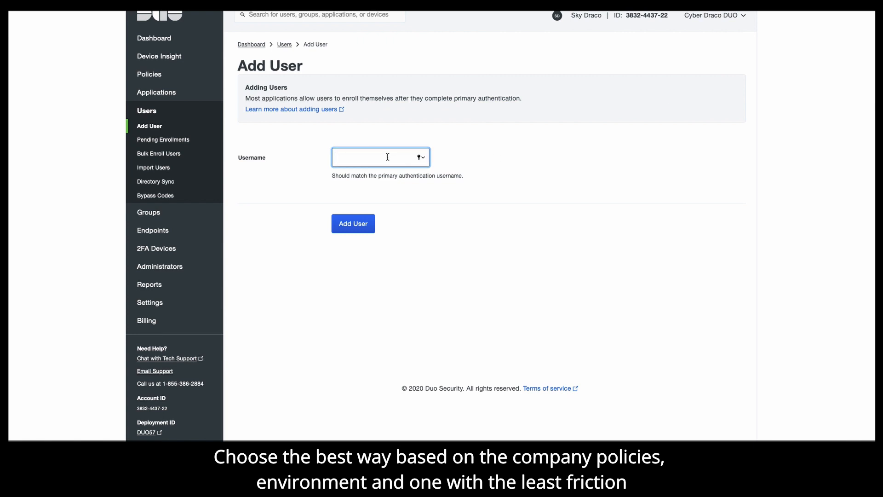
{"action": "type", "text": "cyberdracodemo"}
{"action": "left_click", "coordinate": [371, 226]}
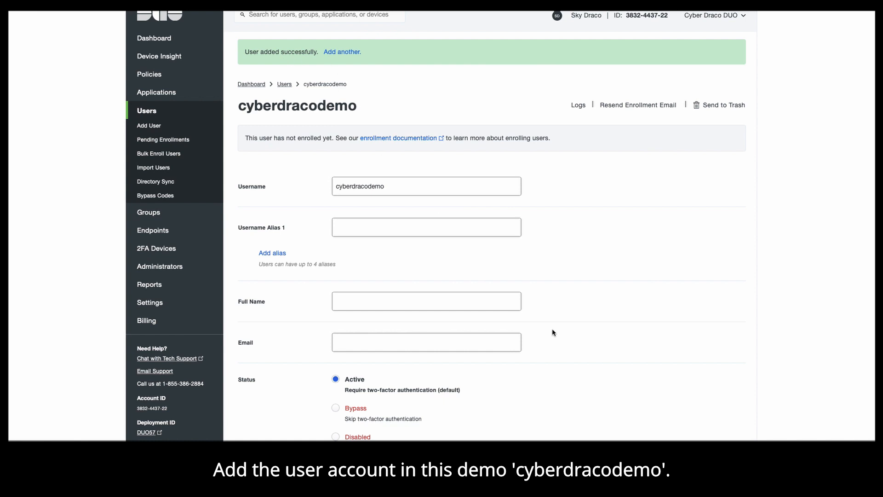
{"action": "scroll", "coordinate": [553, 330], "scroll_direction": "down", "scroll_amount": 2}
{"action": "scroll", "coordinate": [551, 330], "scroll_direction": "down", "scroll_amount": 2}
{"action": "scroll", "coordinate": [552, 330], "scroll_direction": "down", "scroll_amount": 3}
{"action": "scroll", "coordinate": [552, 334], "scroll_direction": "down", "scroll_amount": 3}
{"action": "scroll", "coordinate": [553, 335], "scroll_direction": "down", "scroll_amount": 2}
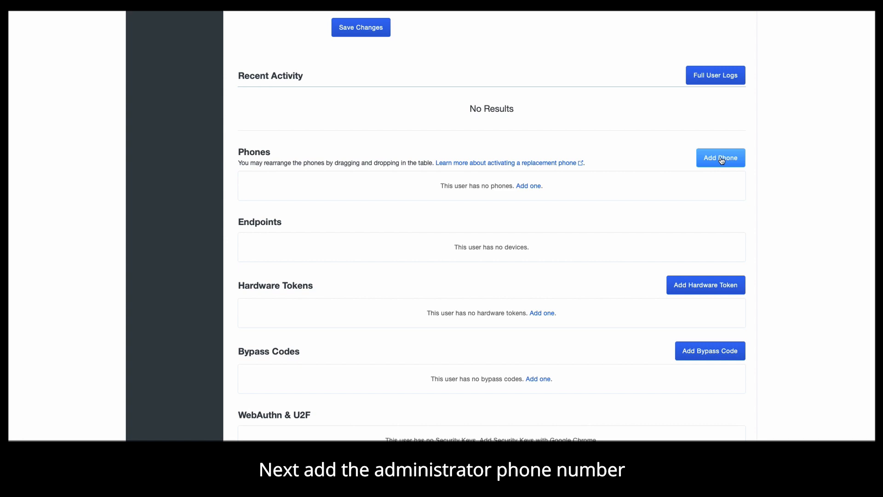
{"action": "left_click", "coordinate": [720, 159]}
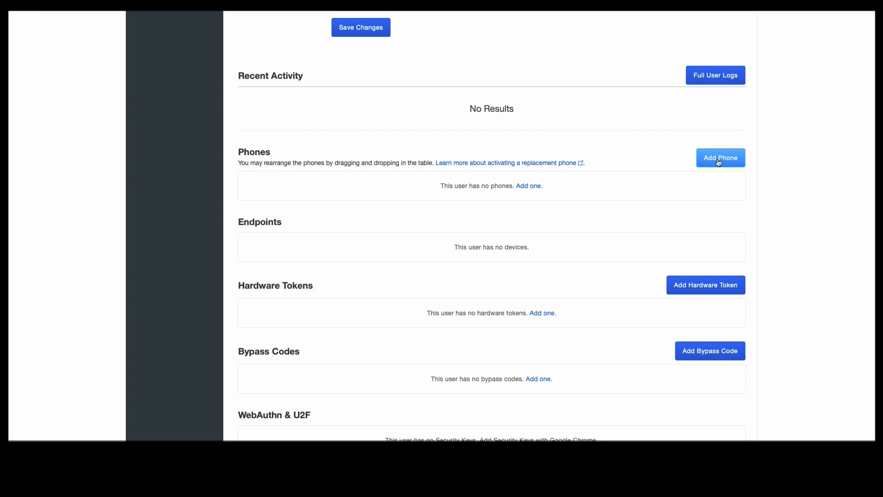
{"action": "left_click", "coordinate": [401, 196]}
{"action": "left_click", "coordinate": [352, 255]}
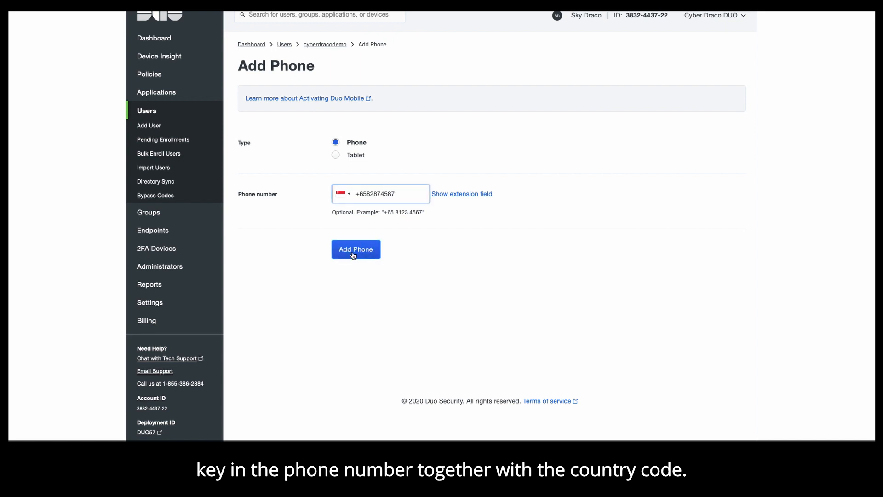
{"action": "left_click", "coordinate": [351, 255]}
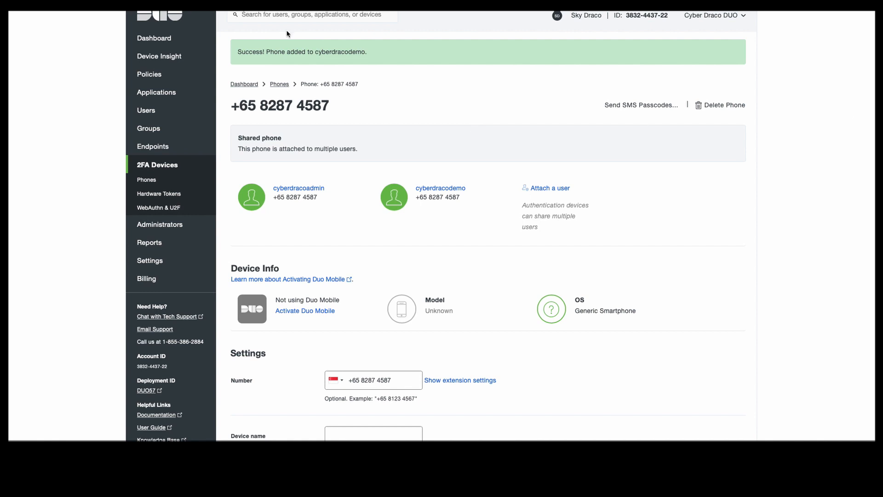
{"action": "scroll", "coordinate": [361, 138], "scroll_direction": "up", "scroll_amount": 1}
{"action": "scroll", "coordinate": [361, 139], "scroll_direction": "down", "scroll_amount": 1}
{"action": "scroll", "coordinate": [299, 315], "scroll_direction": "up", "scroll_amount": 1}
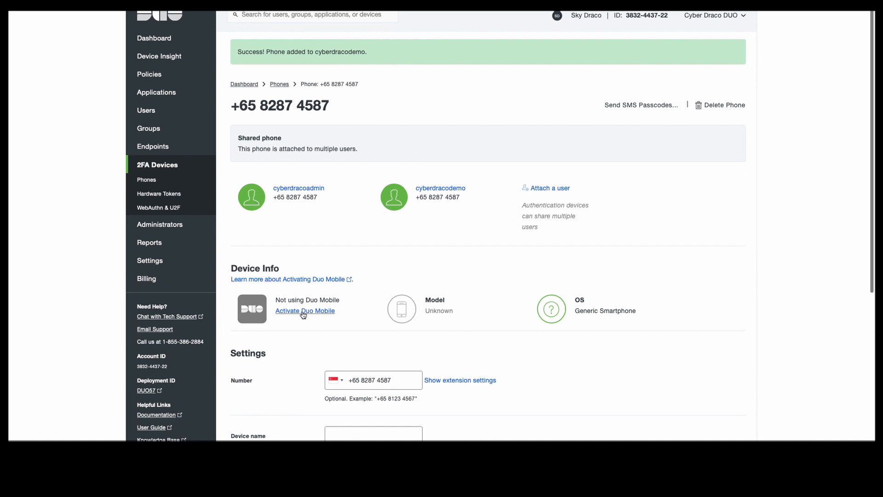
Generate a Duo Mobile activation code and send the instructions by SMS
{"action": "left_click", "coordinate": [318, 314]}
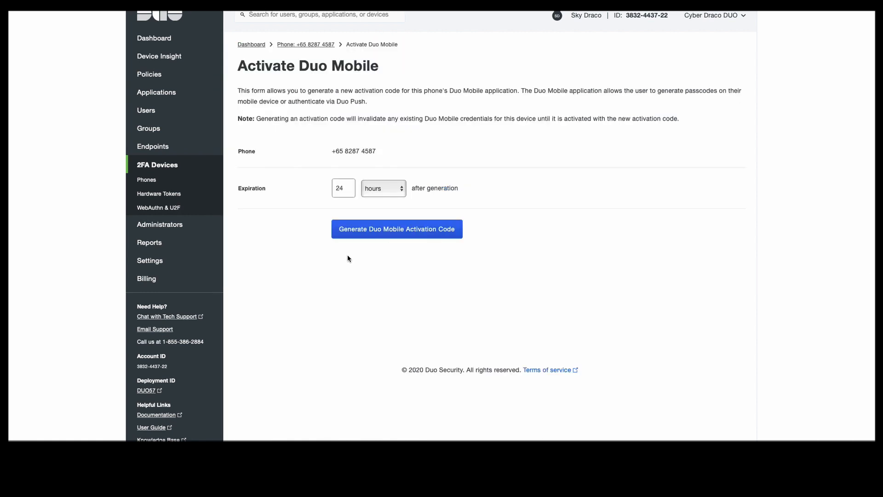
{"action": "left_click", "coordinate": [360, 233]}
{"action": "left_click", "coordinate": [418, 235]}
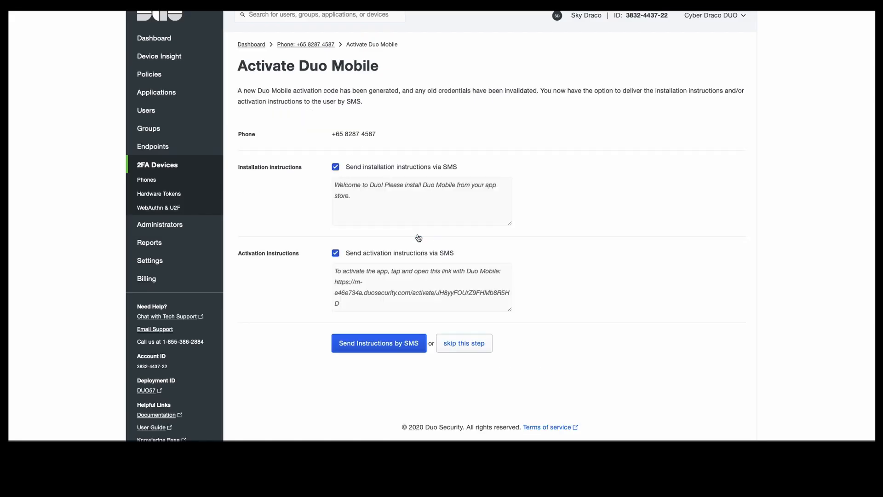
{"action": "left_click", "coordinate": [379, 349]}
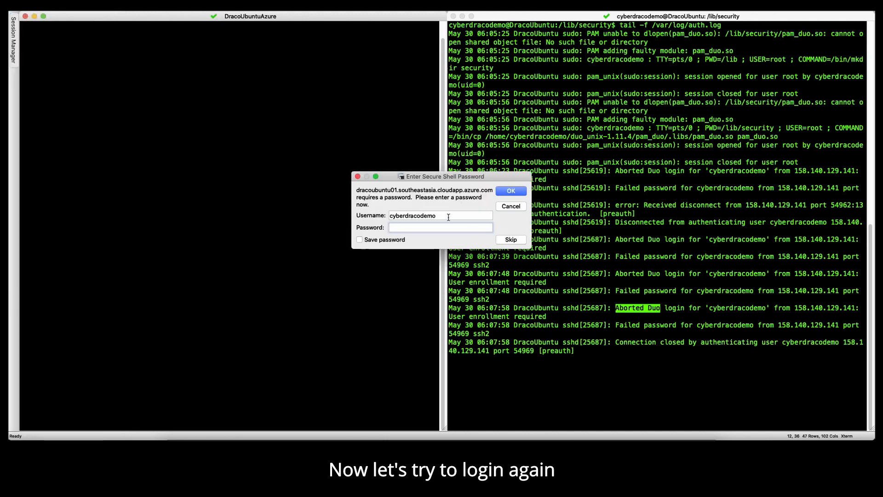
{"action": "type", "text": "•••••••••••••••••••"}
Submit cyberdracodemo's password in the Secure Shell Password dialog
{"action": "key", "text": "Return"}
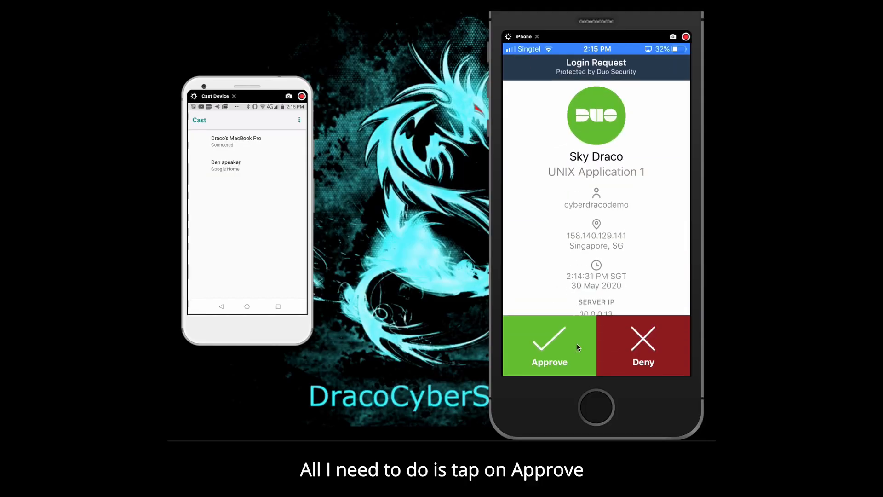
Approve the Duo Mobile login request for Sky Draco UNIX Application 1
{"action": "left_click", "coordinate": [577, 343]}
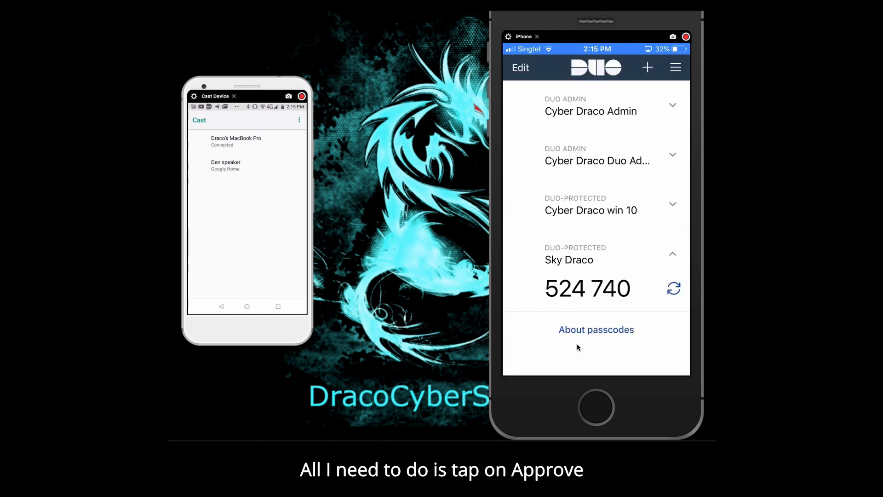